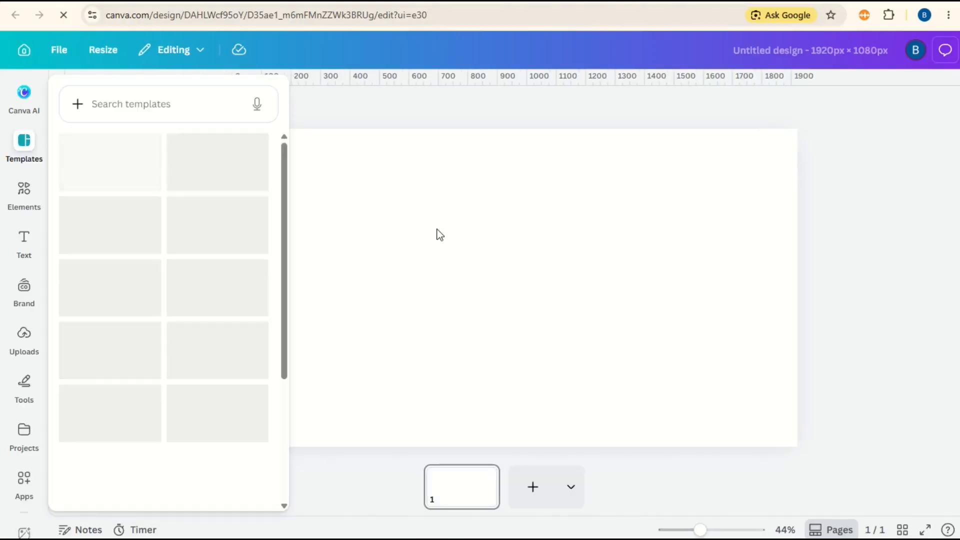
# - Set the blank page's background colour to solid black
pyautogui.click(437, 229)
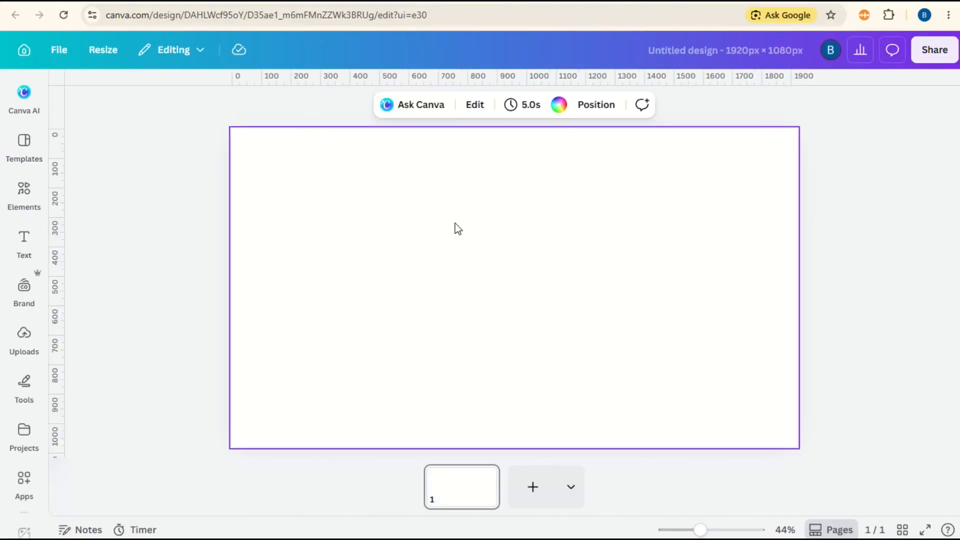
pyautogui.click(563, 109)
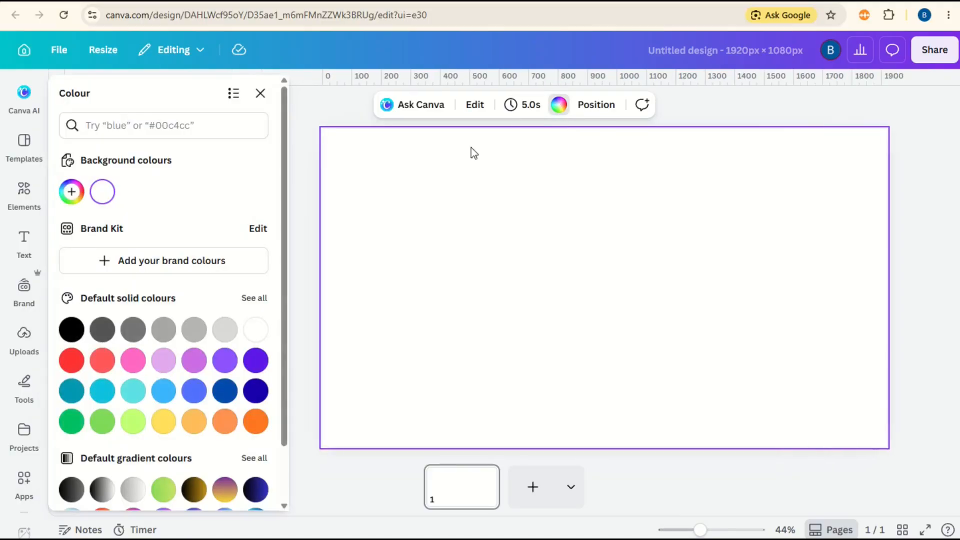
pyautogui.click(71, 330)
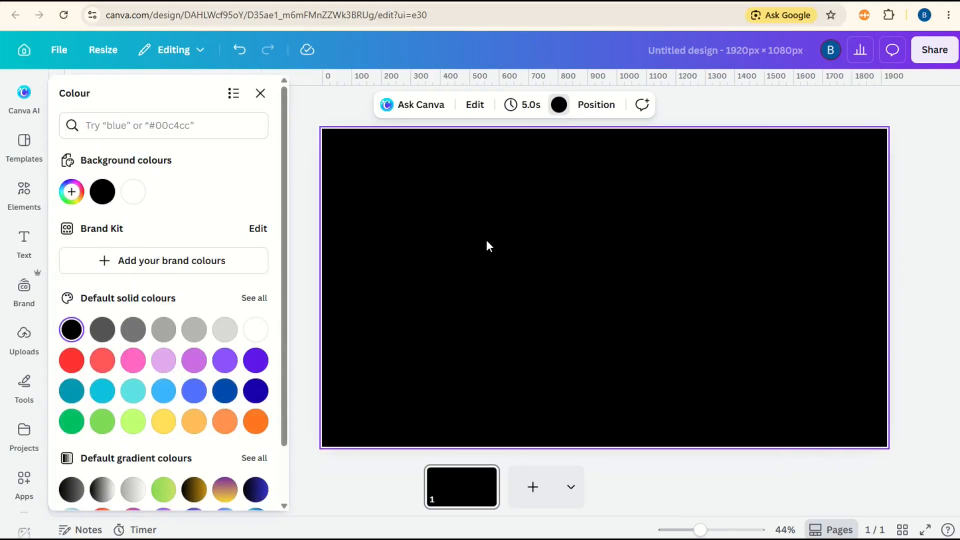
# - Add a heading to the page and format it in the Anton font with all-uppercase letters
pyautogui.click(24, 242)
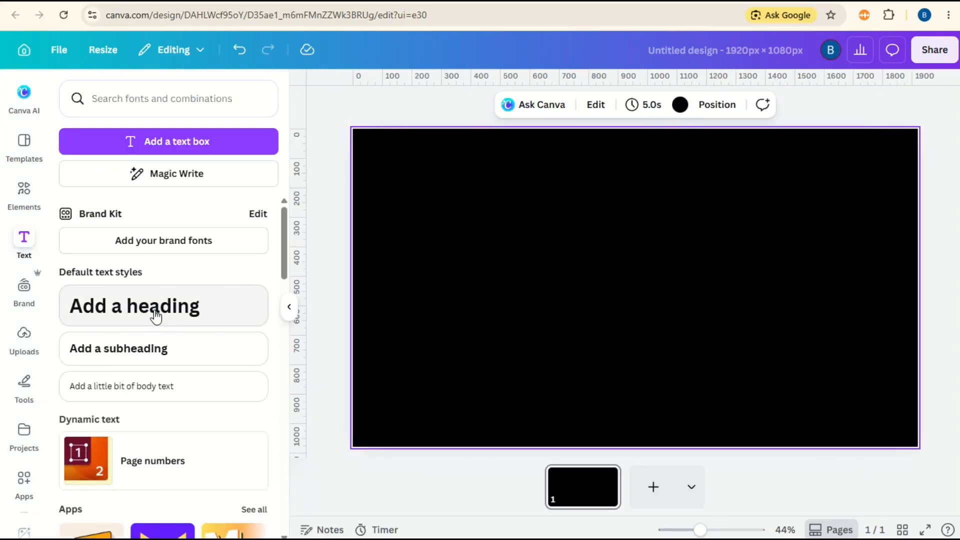
pyautogui.click(158, 315)
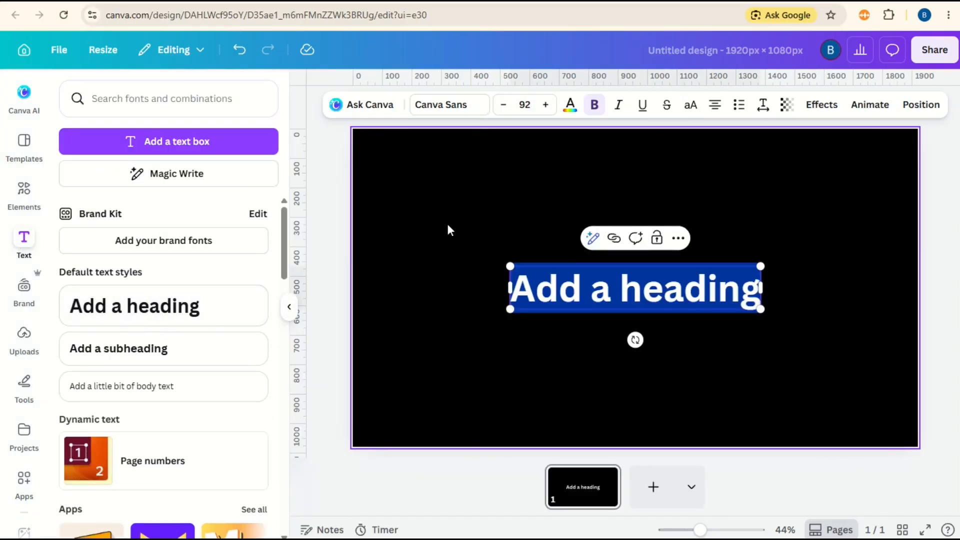
pyautogui.click(440, 106)
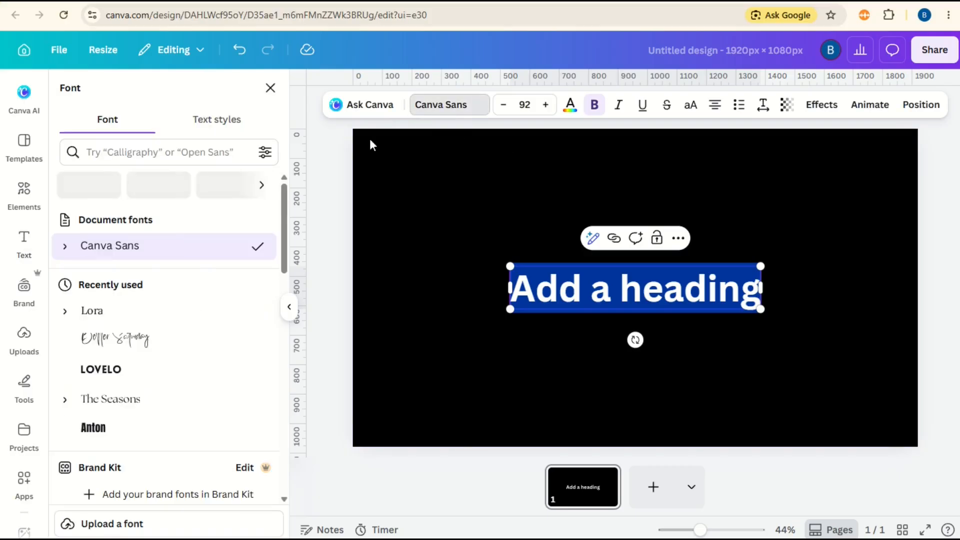
pyautogui.click(154, 430)
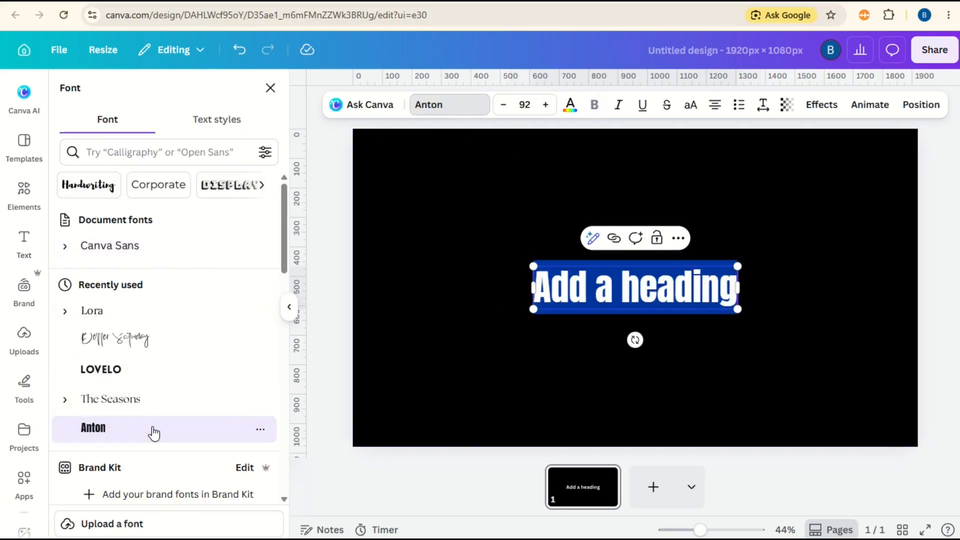
pyautogui.click(691, 105)
# - Colour the heading text green from the default solid colours and apply the Neon effect to it
pyautogui.click(569, 106)
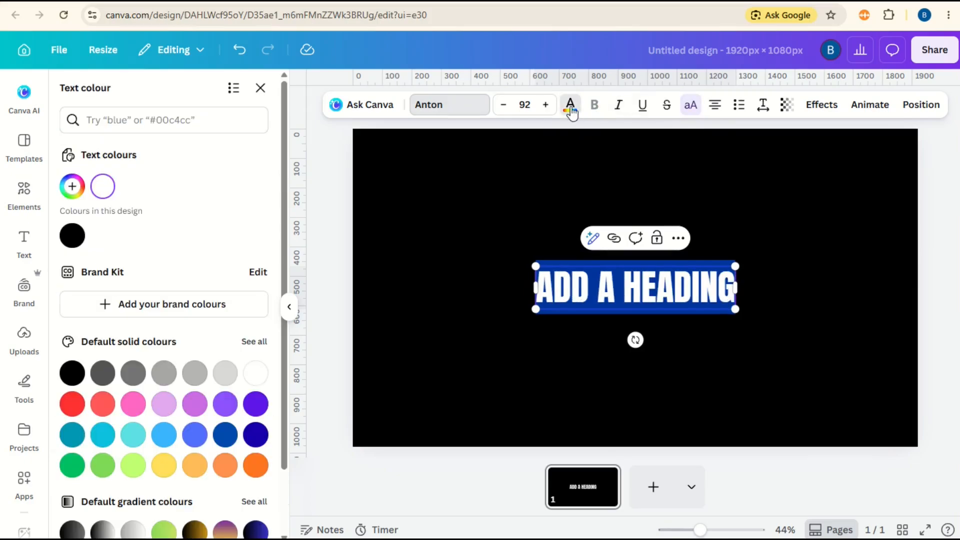
pyautogui.click(103, 465)
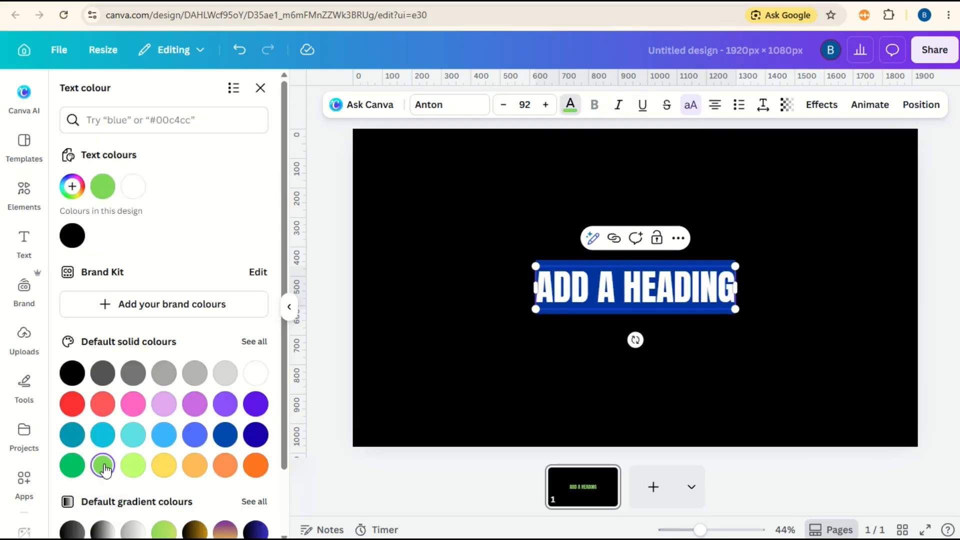
pyautogui.click(822, 106)
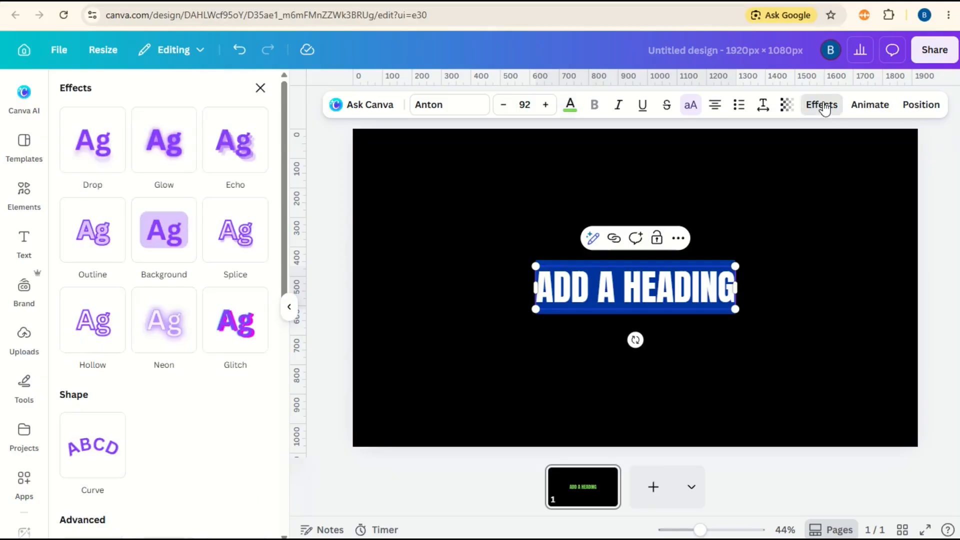
pyautogui.click(171, 330)
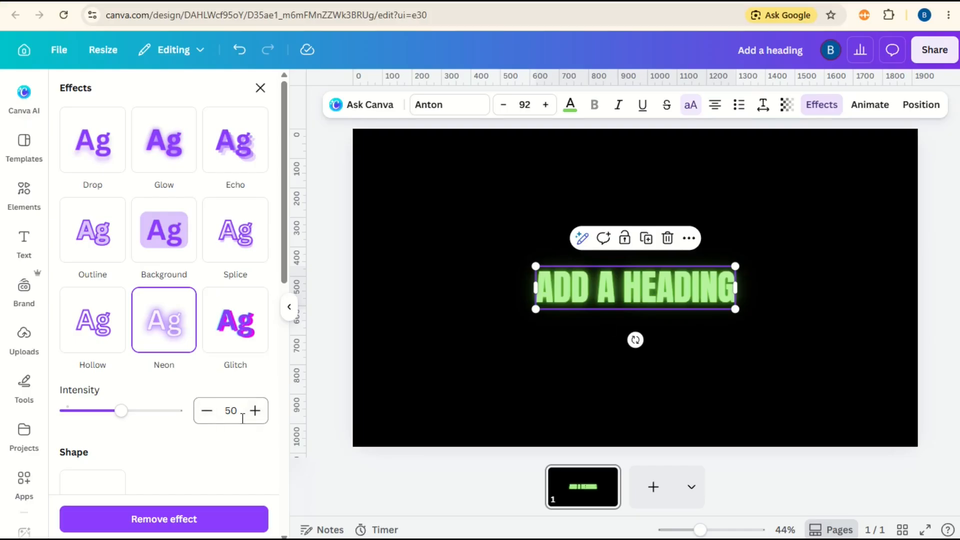
# - Replace the heading text with BRIGHT and scale it up to about font size 190
pyautogui.doubleClick(597, 296)
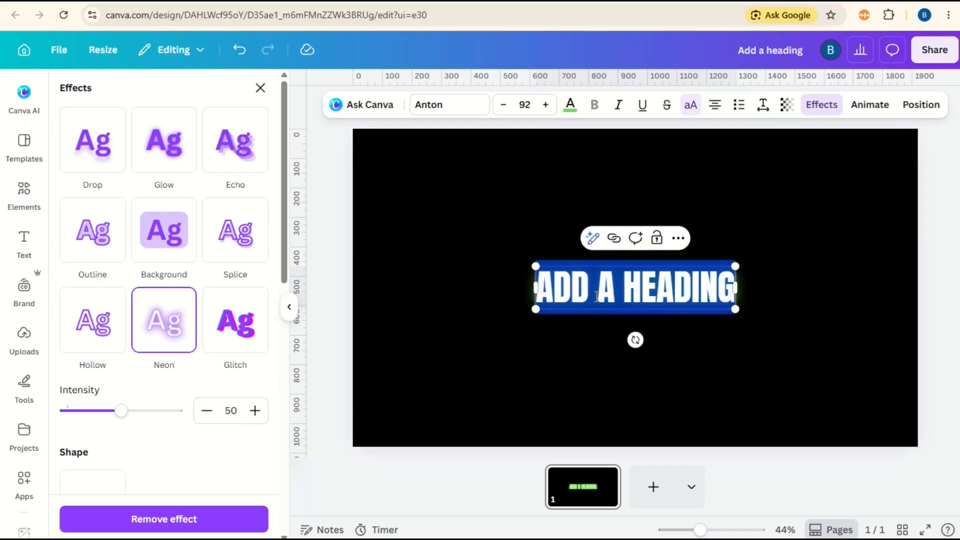
pyautogui.write('BRIGHT')
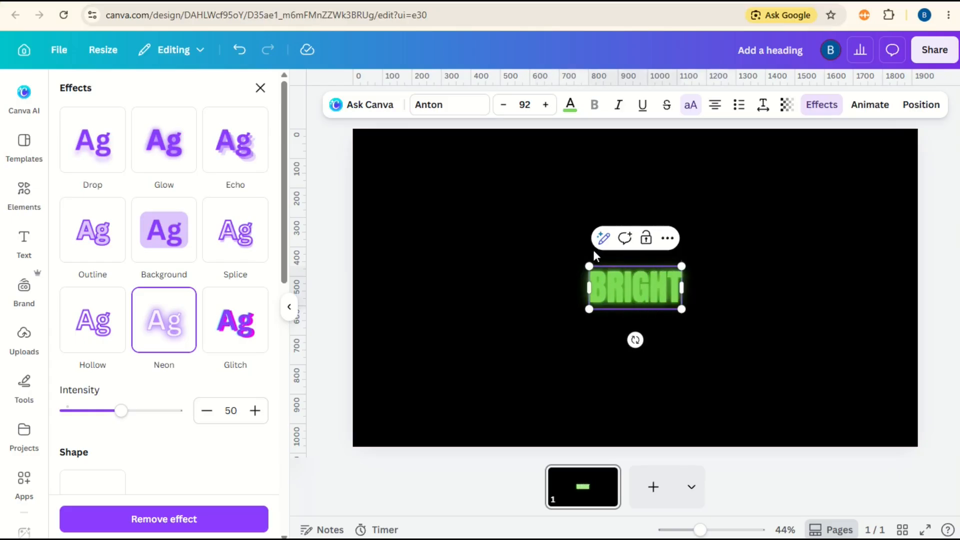
pyautogui.moveTo(589, 267); pyautogui.dragTo(509, 230)
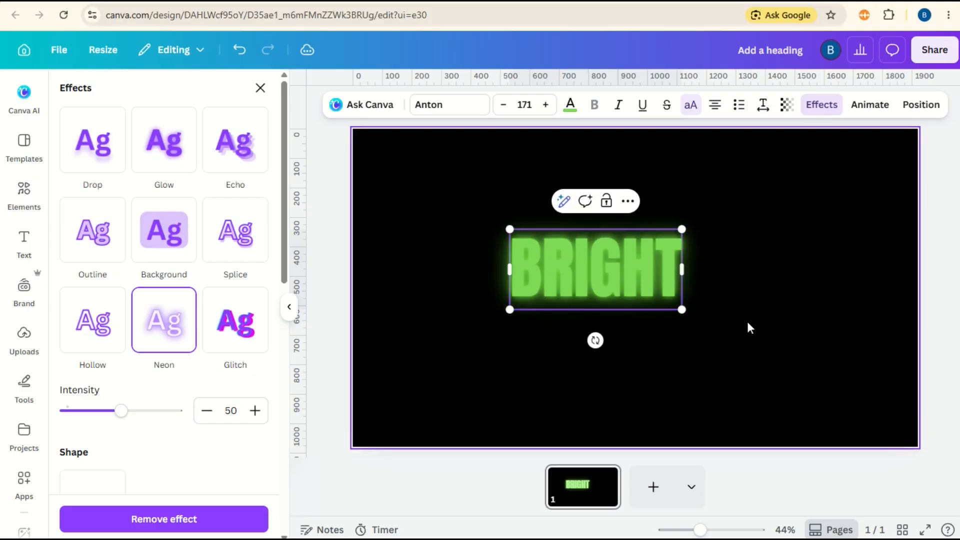
pyautogui.moveTo(688, 316); pyautogui.dragTo(701, 323)
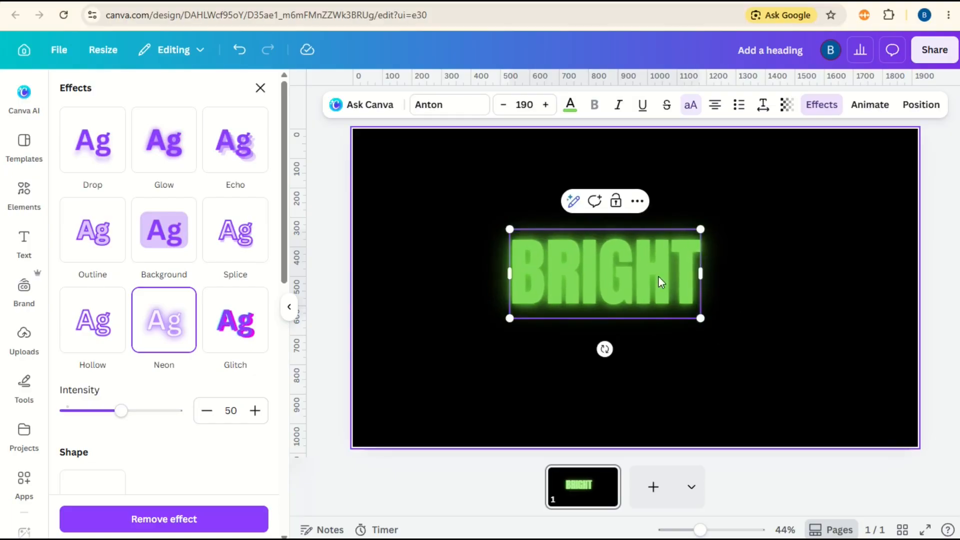
# - Move the BRIGHT text to the upper half of the page, enlarge it to about size 255 and centre it horizontally
pyautogui.click(727, 275)
pyautogui.moveTo(640, 261); pyautogui.dragTo(653, 208)
pyautogui.moveTo(540, 249); pyautogui.dragTo(477, 288)
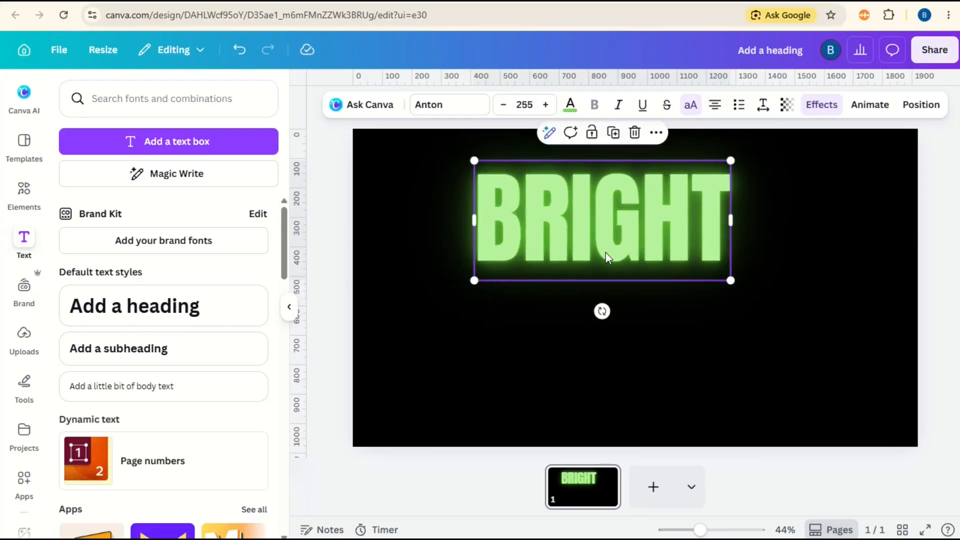
pyautogui.moveTo(604, 252); pyautogui.dragTo(637, 253)
pyautogui.click(803, 342)
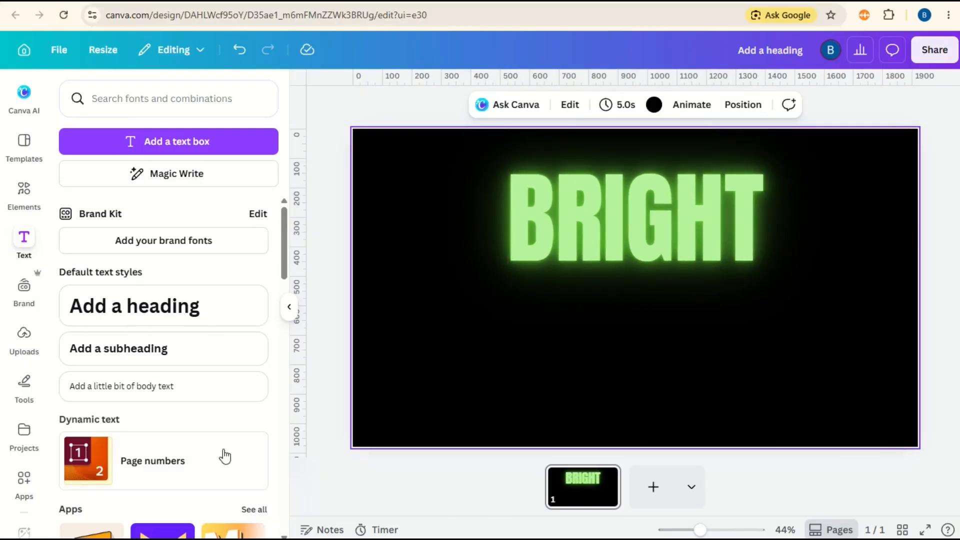
# - Search the apps for TEXT SMITH and open the Textsmith app
pyautogui.click(29, 481)
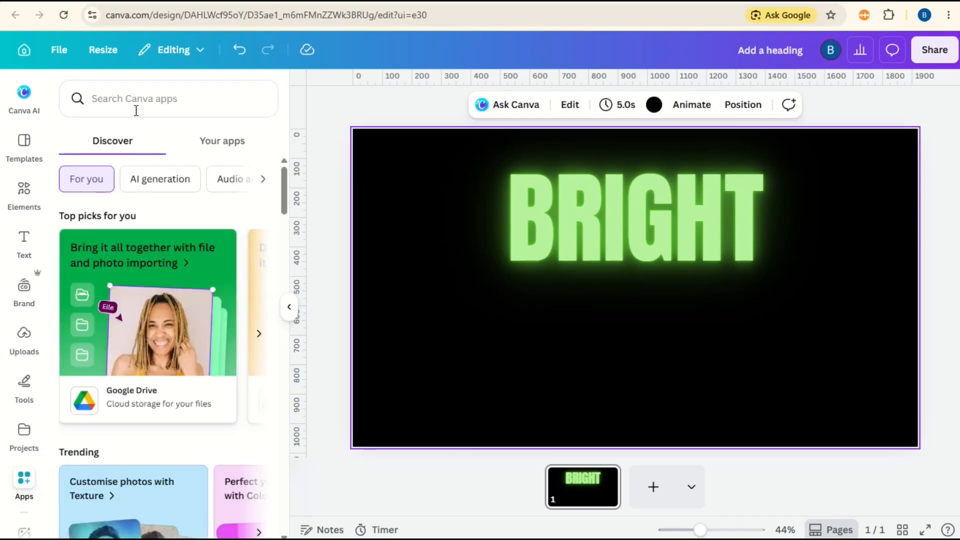
pyautogui.click(138, 103)
pyautogui.write('T')
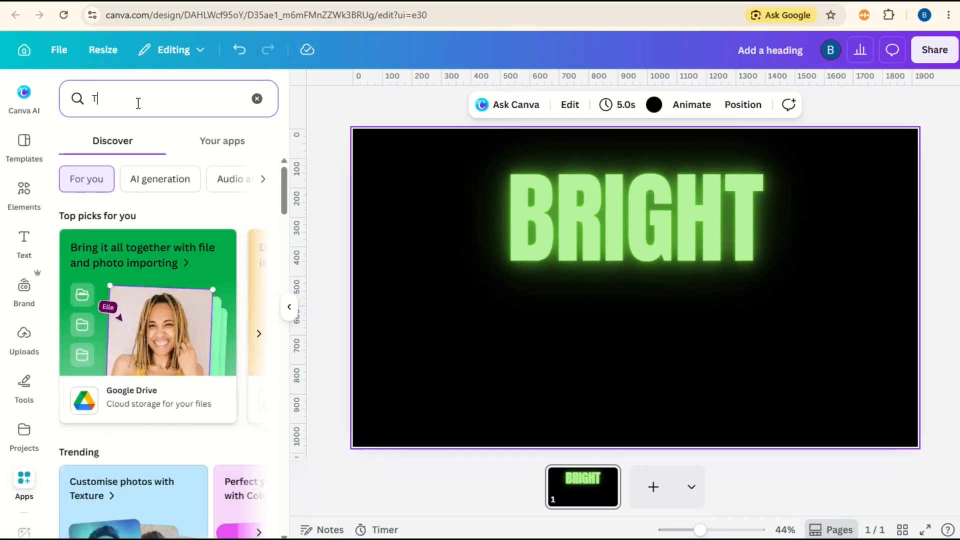
pyautogui.write('EXT SMITH')
pyautogui.press('Return')
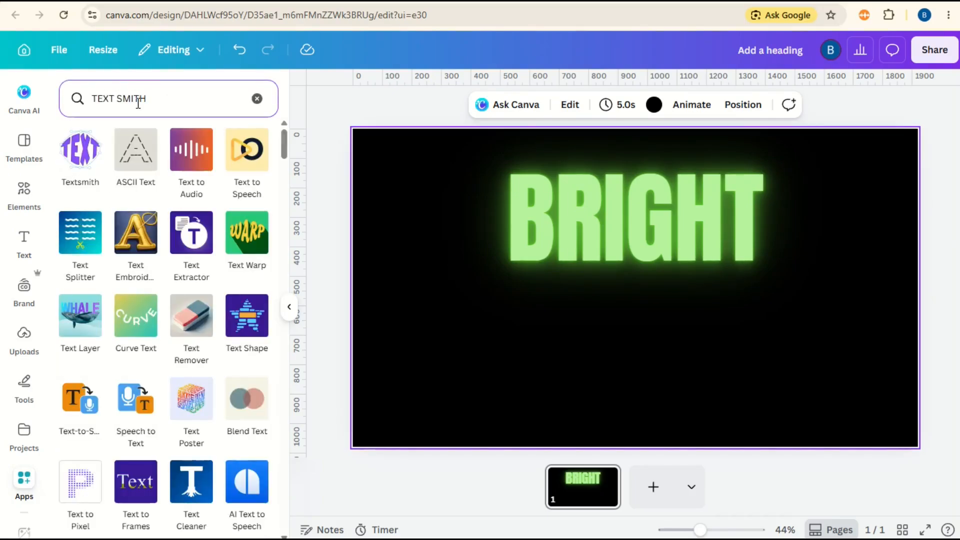
pyautogui.click(81, 151)
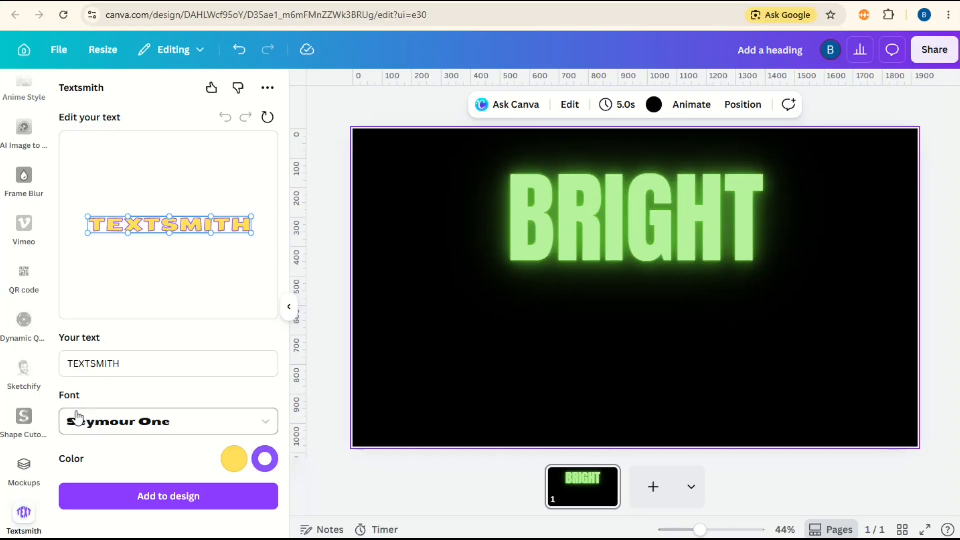
# - Set the Textsmith font to Anton and its text to BRIGHT
pyautogui.click(156, 431)
pyautogui.scroll(-5, 148, 465)
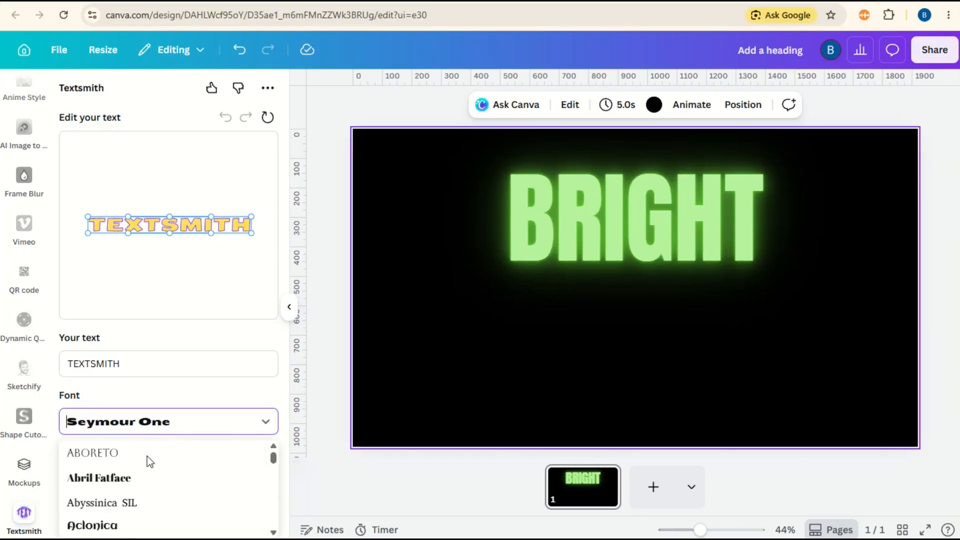
pyautogui.scroll(-20, 161, 486)
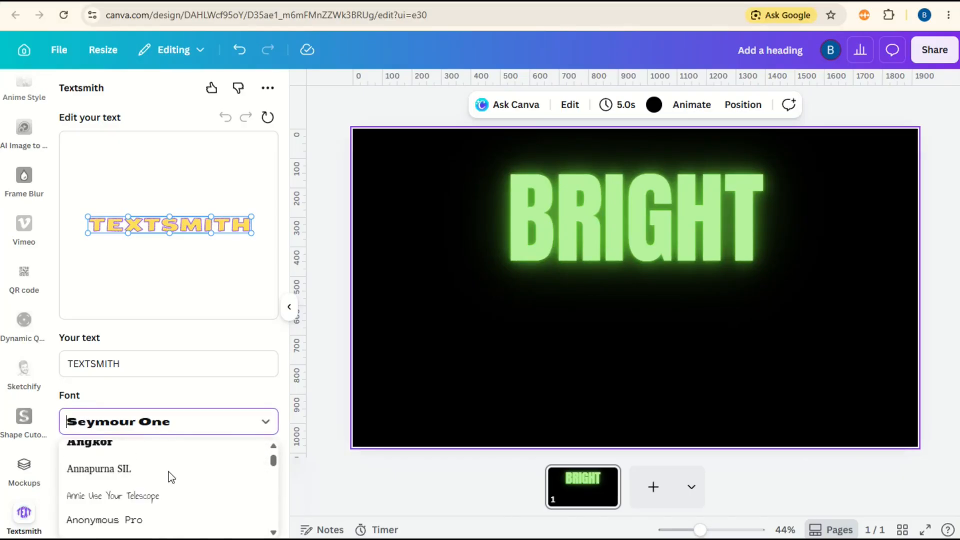
pyautogui.click(163, 471)
pyautogui.doubleClick(140, 369)
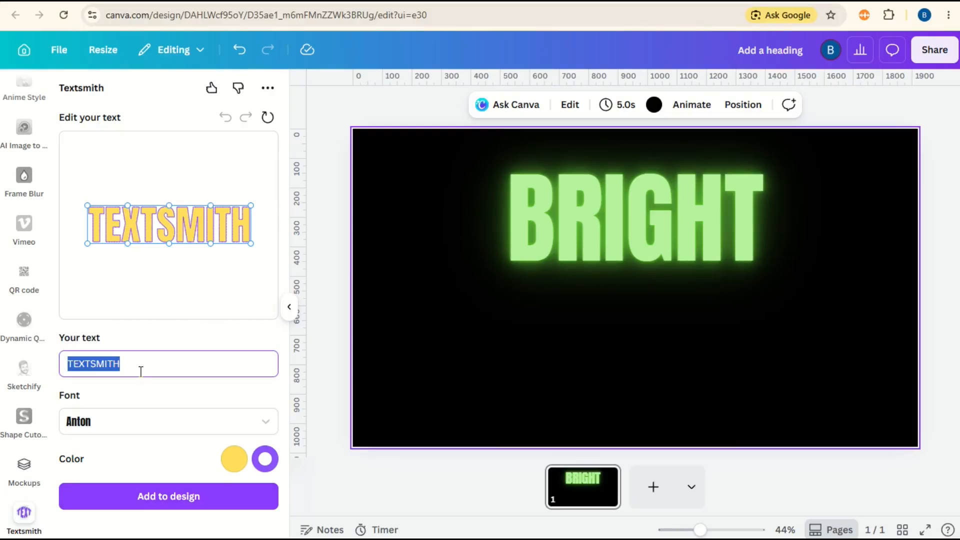
pyautogui.write('BRIGHT')
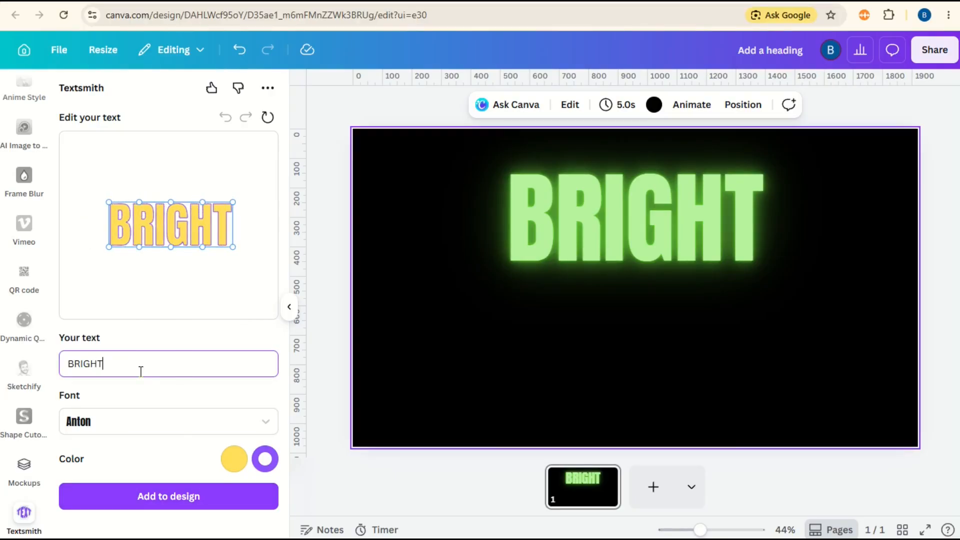
# - Set the Textsmith fill colour to light green #B7F39D, sampled from the neon BRIGHT heading on the page
pyautogui.click(235, 461)
pyautogui.click(296, 274)
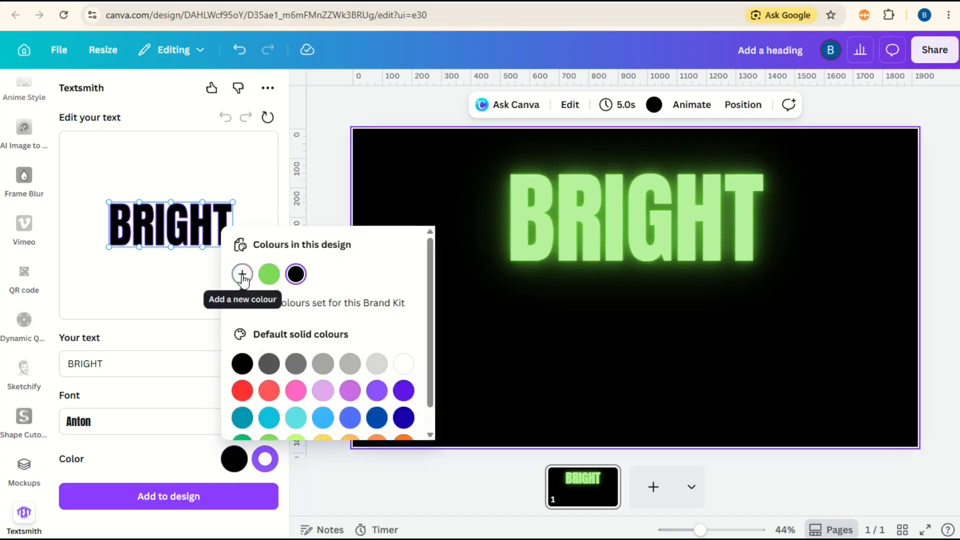
pyautogui.click(242, 274)
pyautogui.click(421, 416)
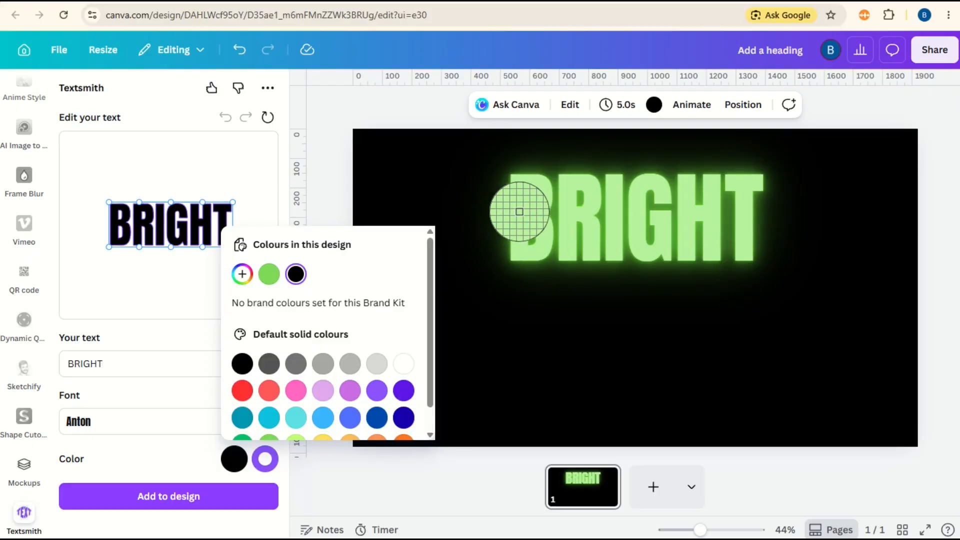
pyautogui.click(519, 212)
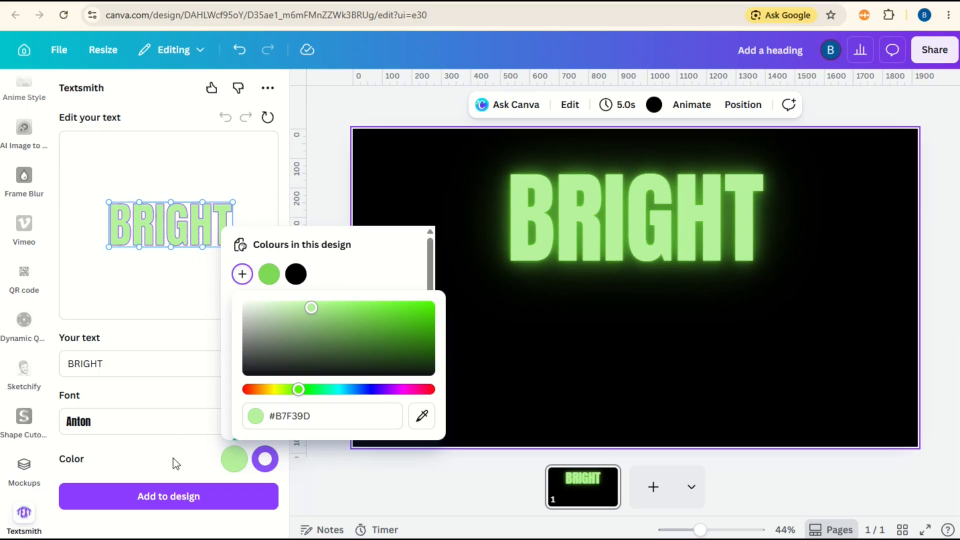
# - Set the Textsmith outline colour to the light green sampled from the neon BRIGHT heading
pyautogui.click(259, 461)
pyautogui.click(263, 468)
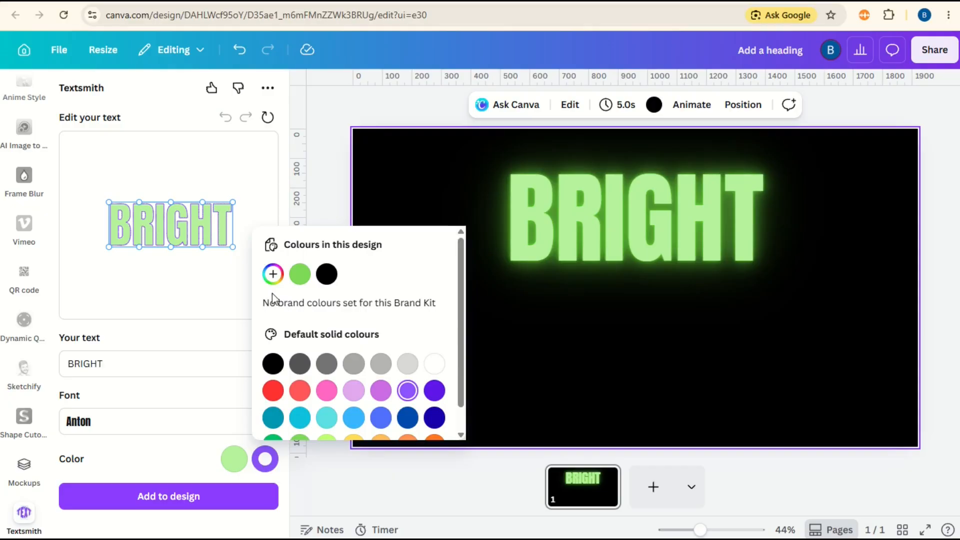
pyautogui.click(273, 275)
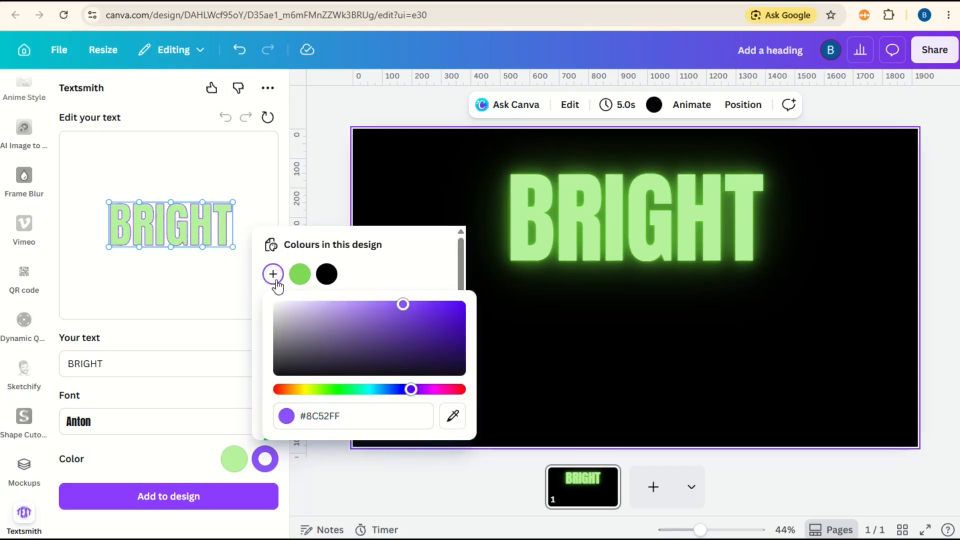
pyautogui.click(453, 415)
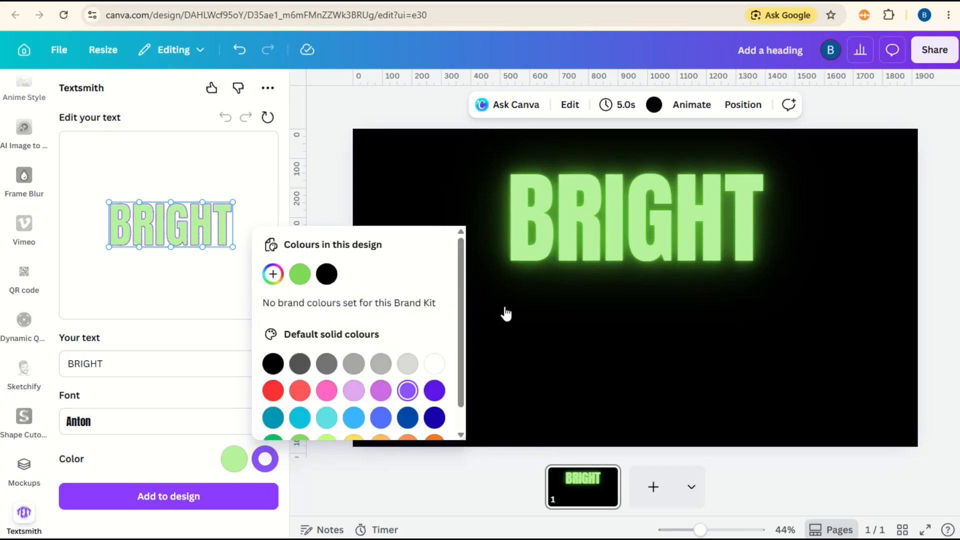
pyautogui.click(519, 215)
pyautogui.click(154, 187)
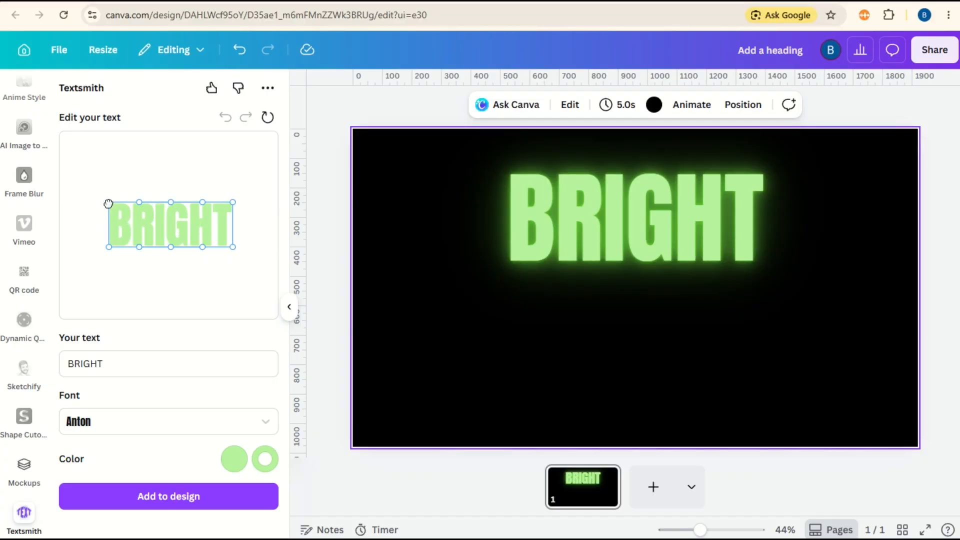
# - Warp the Textsmith word into a trapezoid by stretching its upper corners to the preview edges, spreading the inner upper points and narrowing the lower ones
pyautogui.moveTo(108, 204); pyautogui.dragTo(60, 200)
pyautogui.moveTo(232, 202); pyautogui.dragTo(278, 203)
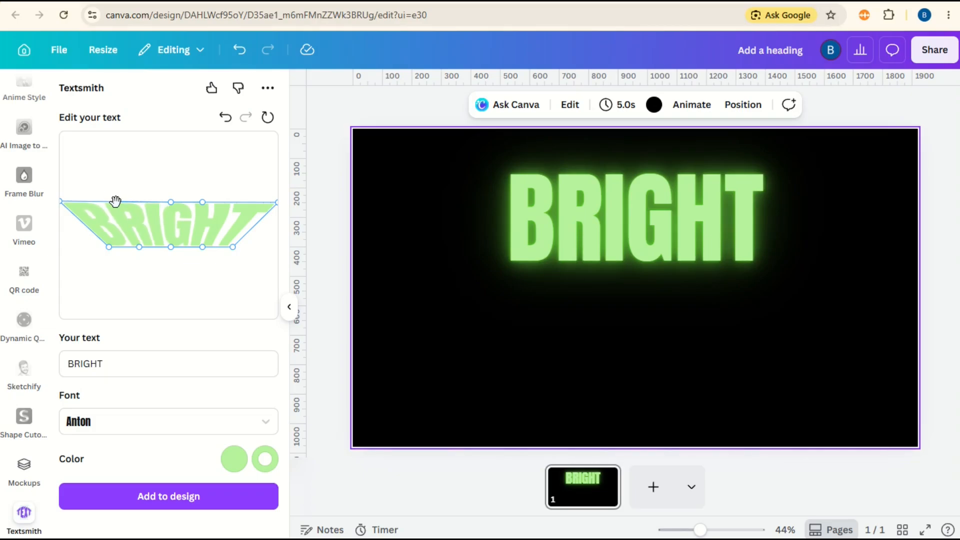
pyautogui.moveTo(115, 202); pyautogui.dragTo(97, 202)
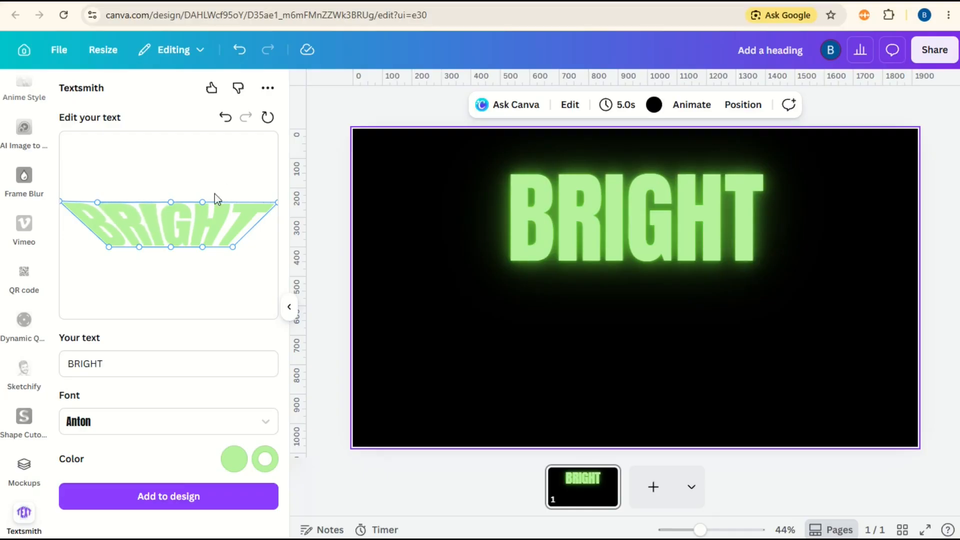
pyautogui.moveTo(203, 202); pyautogui.dragTo(232, 203)
pyautogui.moveTo(203, 246); pyautogui.dragTo(197, 247)
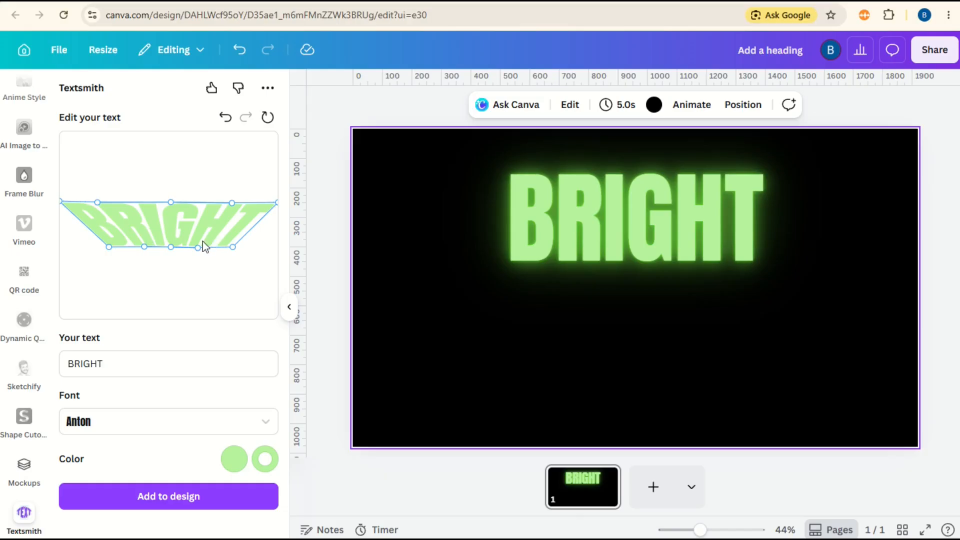
# - Add the warped Textsmith word to the design, move it just below the BRIGHT heading and flip it vertically
pyautogui.click(184, 500)
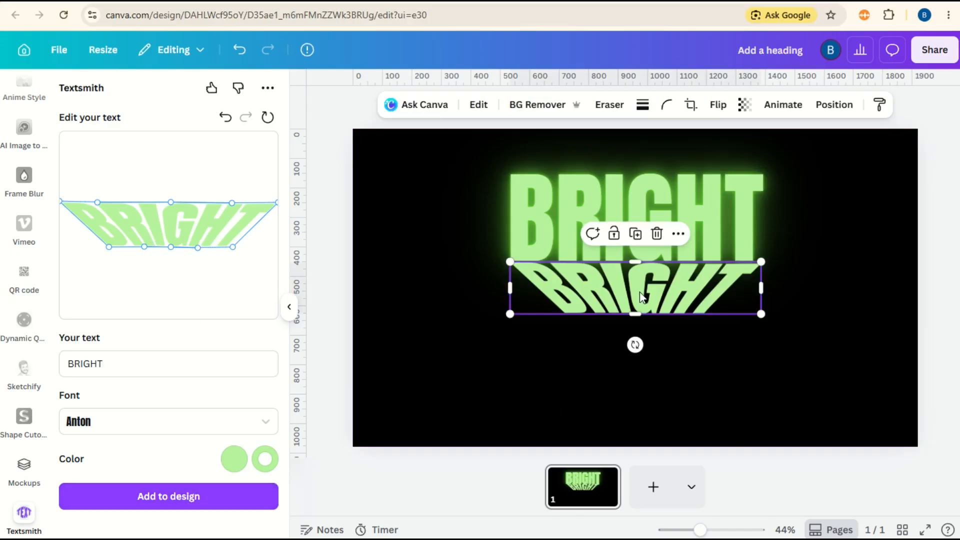
pyautogui.moveTo(641, 296); pyautogui.dragTo(645, 315)
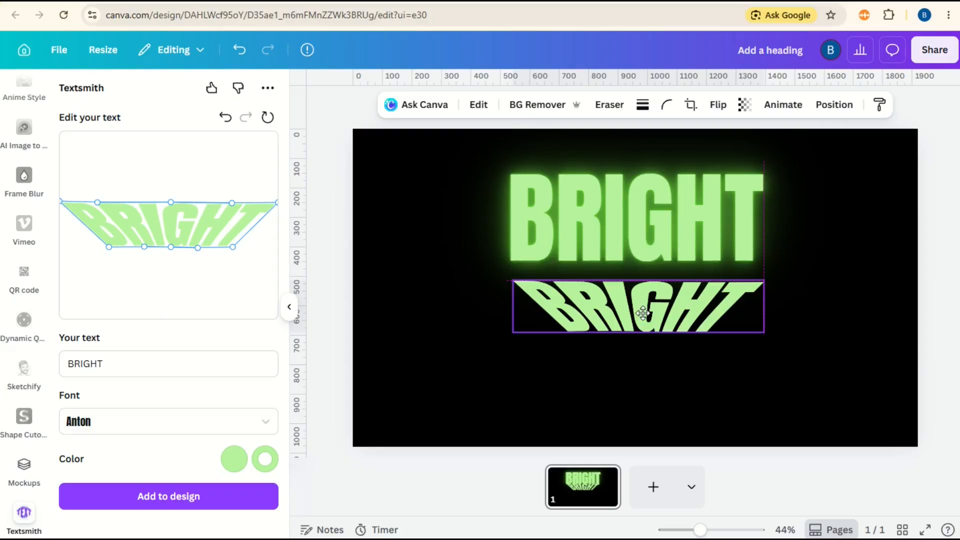
pyautogui.click(731, 106)
pyautogui.click(744, 167)
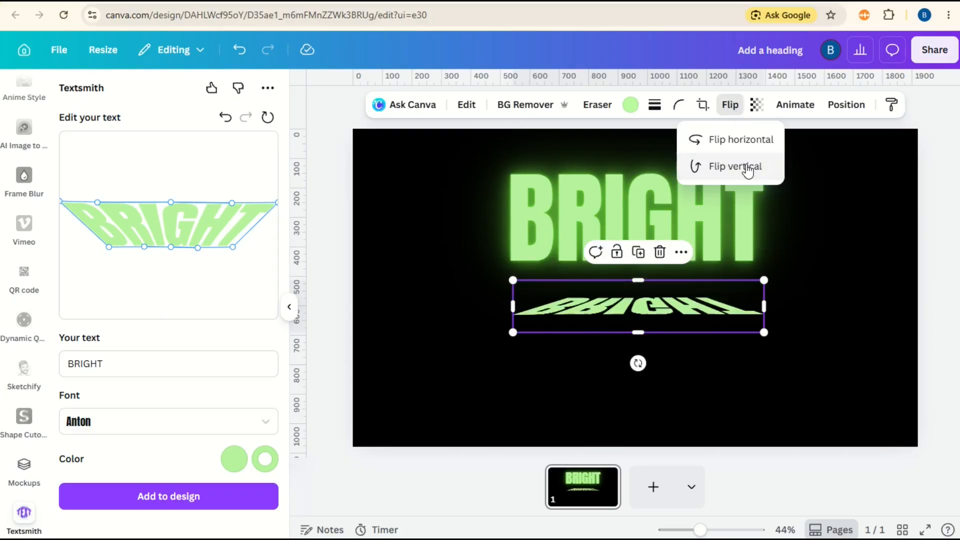
# - Enlarge the flipped word until its upper edge matches the heading's width, and centre it directly under the heading as a reflection
pyautogui.moveTo(515, 332); pyautogui.dragTo(435, 348)
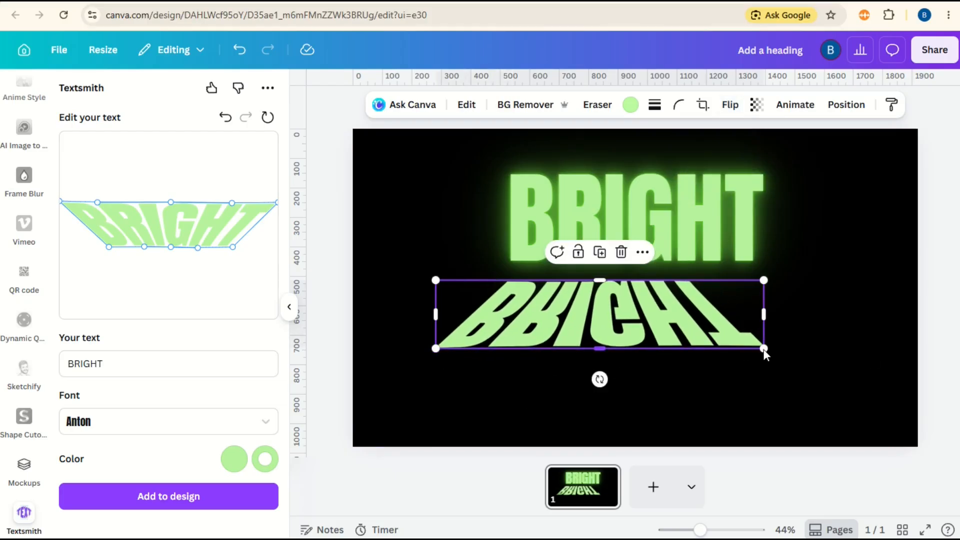
pyautogui.moveTo(763, 348); pyautogui.dragTo(848, 367)
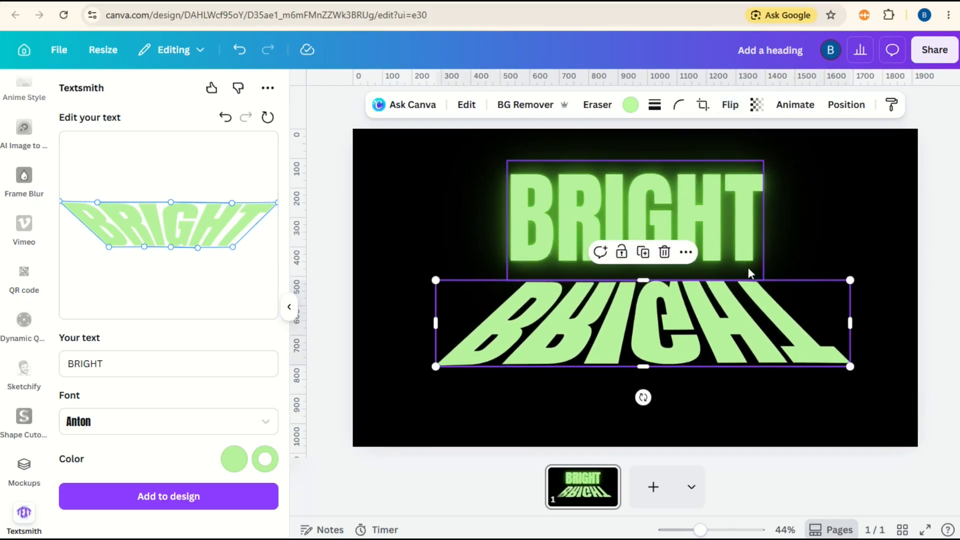
pyautogui.moveTo(435, 279); pyautogui.dragTo(413, 274)
pyautogui.moveTo(850, 273); pyautogui.dragTo(854, 274)
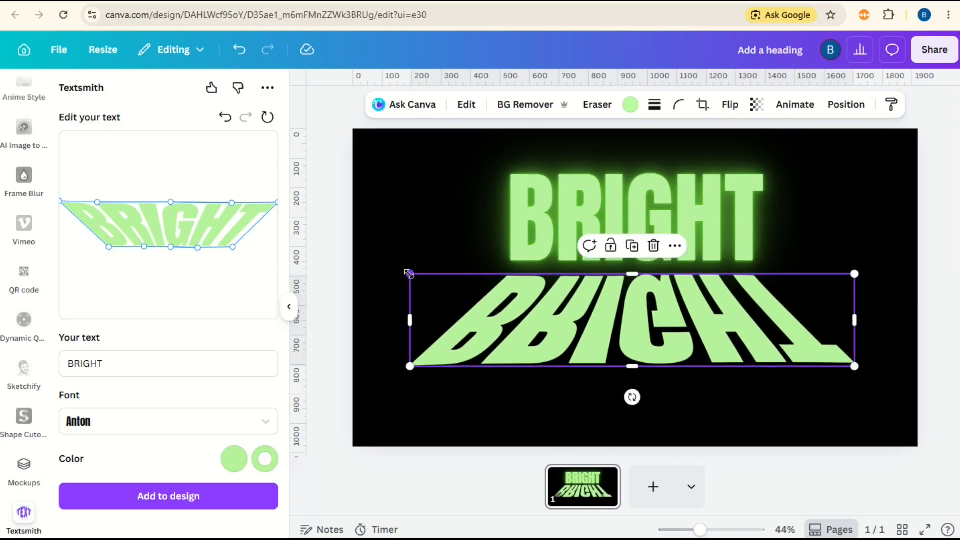
pyautogui.moveTo(676, 343); pyautogui.dragTo(676, 331)
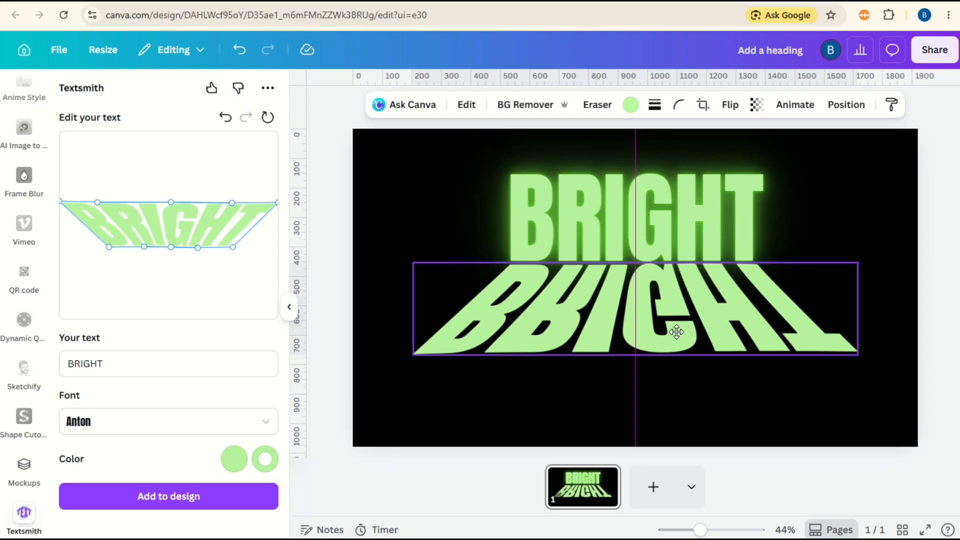
pyautogui.moveTo(858, 263); pyautogui.dragTo(853, 263)
pyautogui.click(827, 231)
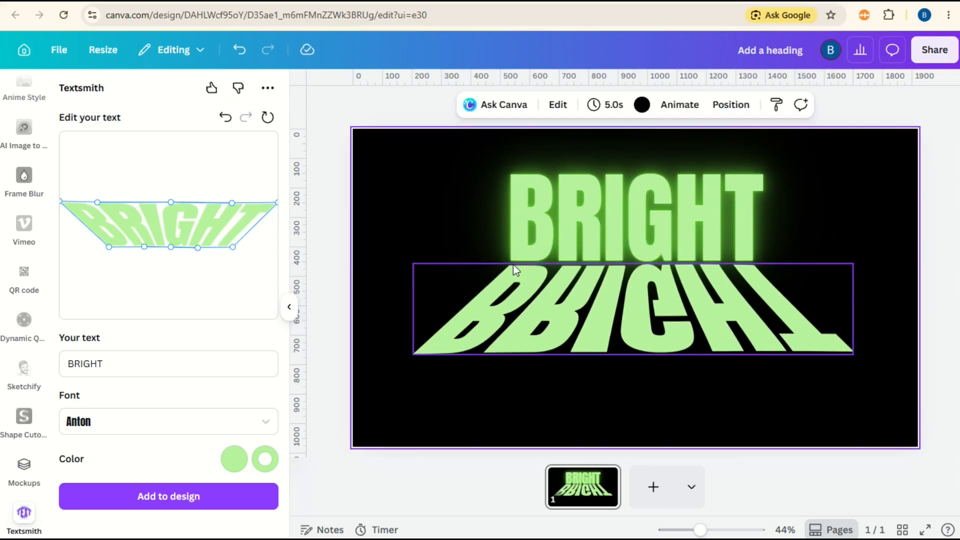
# - Apply a Glow shadow to the reflected word and set its colour to bright green #55FF19
pyautogui.click(735, 334)
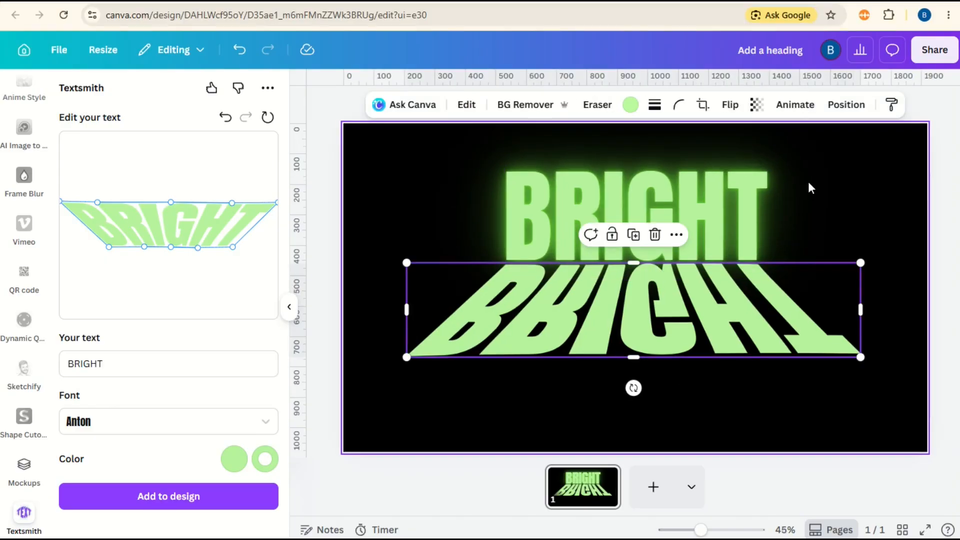
pyautogui.click(466, 105)
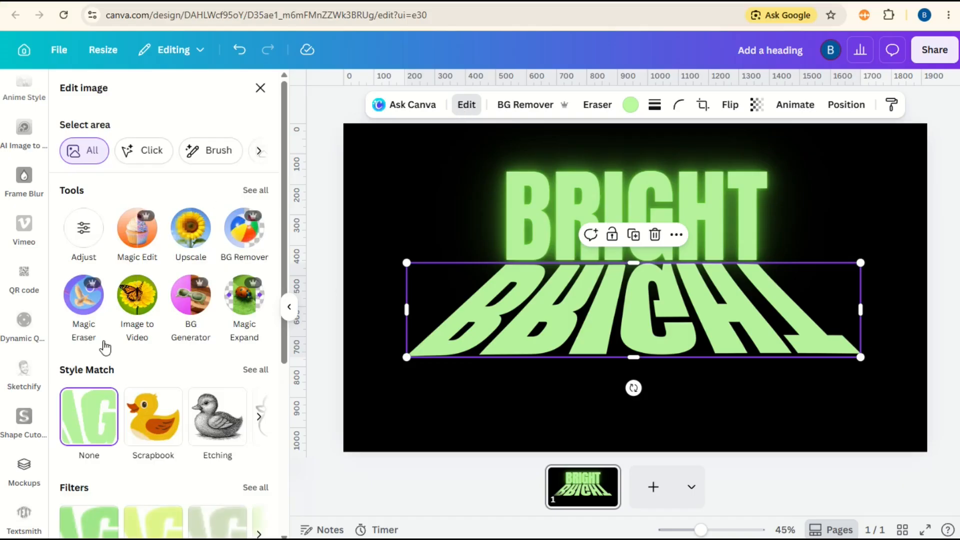
pyautogui.scroll(-5, 136, 376)
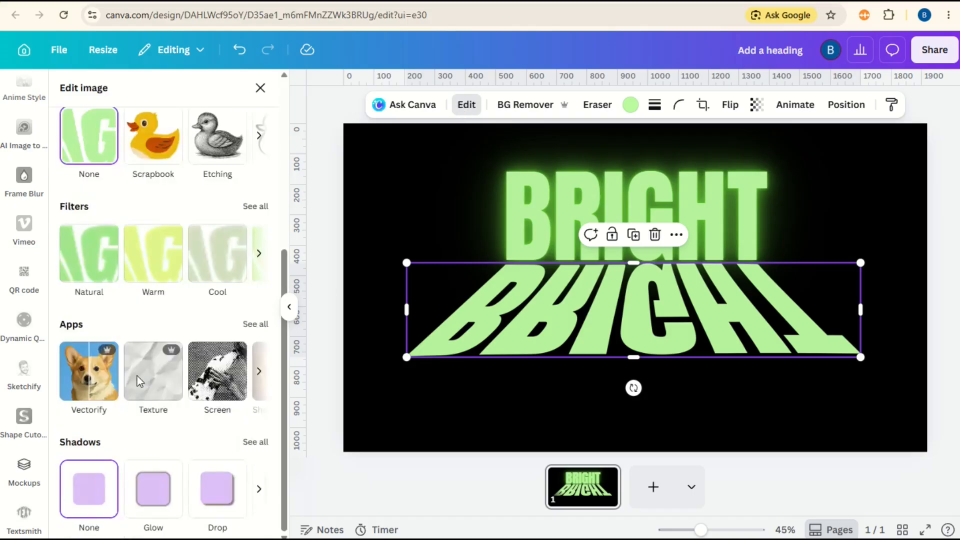
pyautogui.click(153, 490)
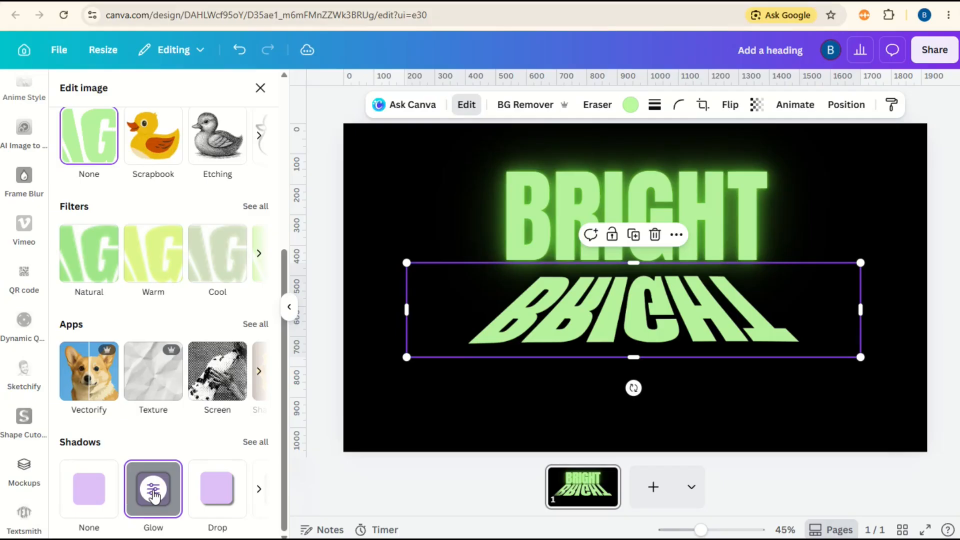
pyautogui.click(153, 490)
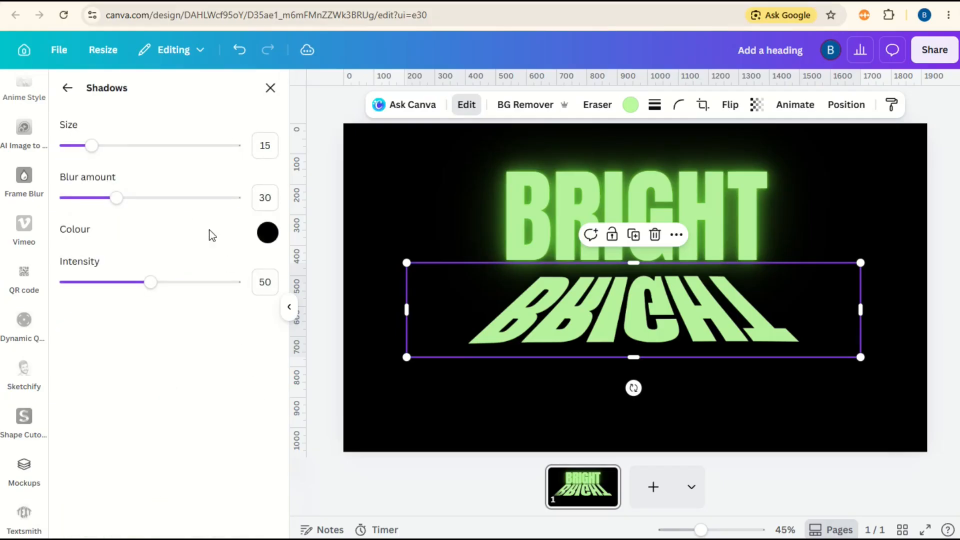
pyautogui.click(268, 234)
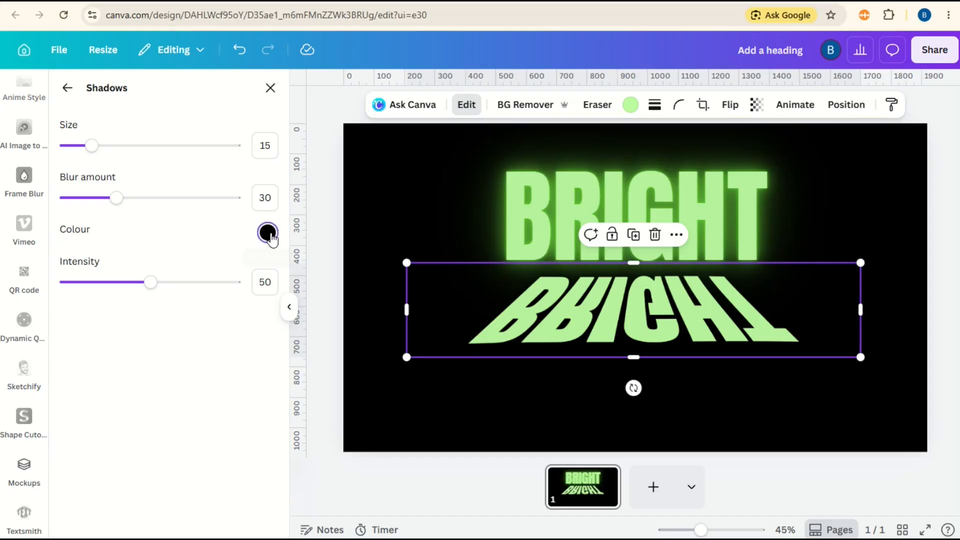
pyautogui.moveTo(272, 350); pyautogui.dragTo(327, 350)
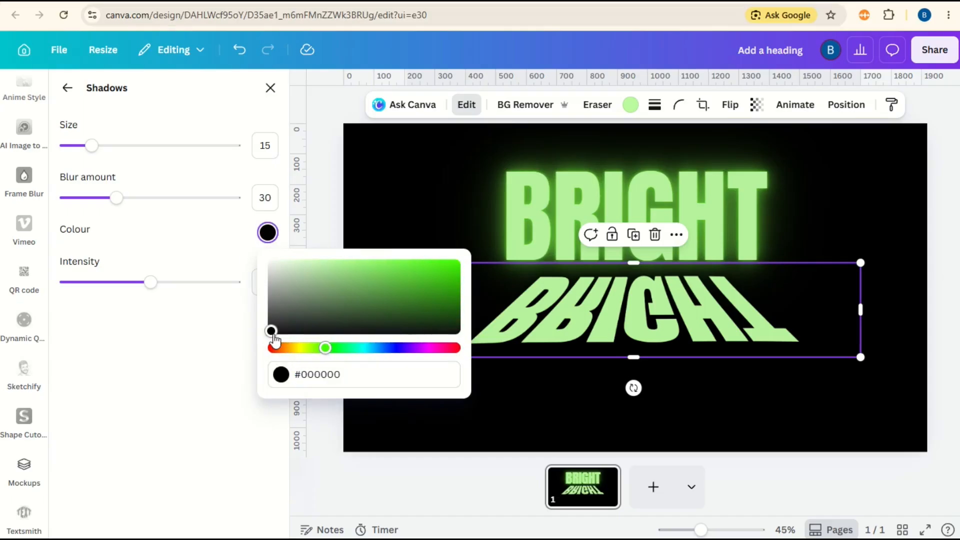
pyautogui.moveTo(271, 331); pyautogui.dragTo(434, 253)
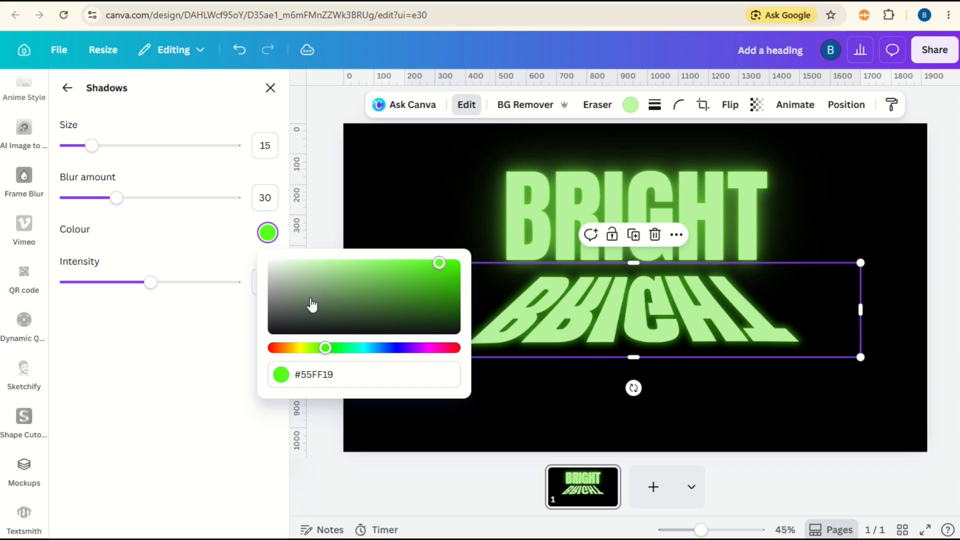
# - Set the reflection's glow blur amount to 31 and its size to 18
pyautogui.click(222, 323)
pyautogui.moveTo(120, 204)
pyautogui.mouseDown()
pyautogui.moveTo(132, 205)
pyautogui.moveTo(120, 205)
pyautogui.mouseUp()
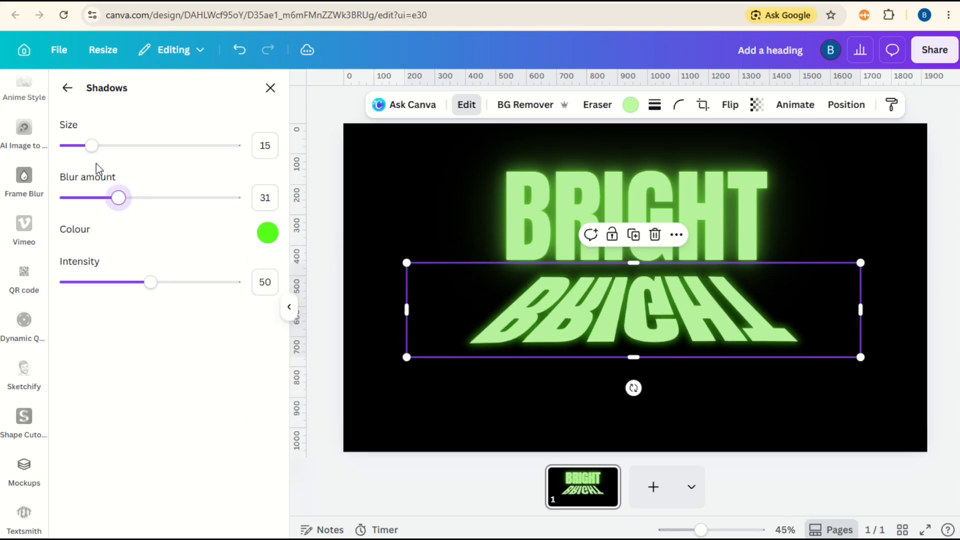
pyautogui.moveTo(94, 150)
pyautogui.mouseDown()
pyautogui.moveTo(114, 155)
pyautogui.moveTo(99, 161)
pyautogui.mouseUp()
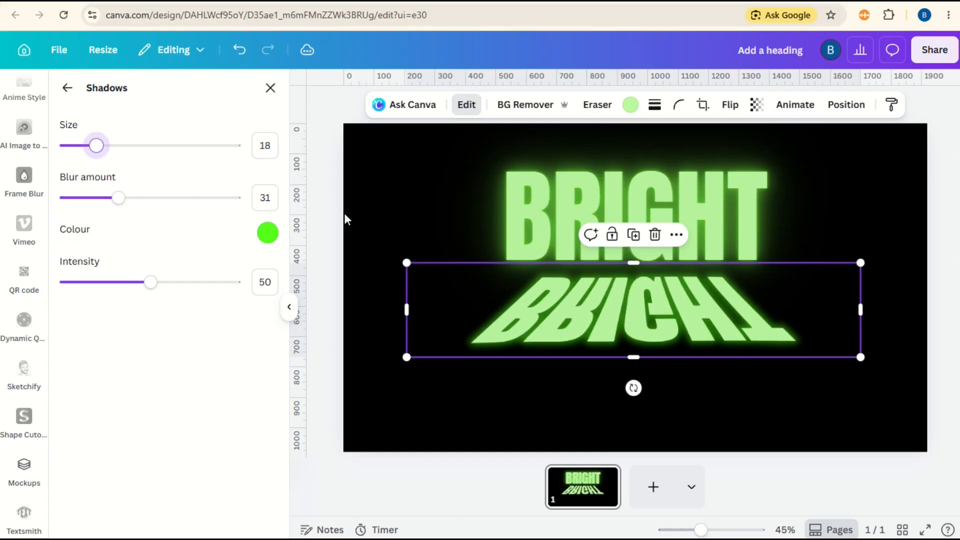
# - Scale up the glowing reflection from its corners until its upper edge meets the heading's base at matching width
pyautogui.moveTo(386, 248); pyautogui.dragTo(354, 245)
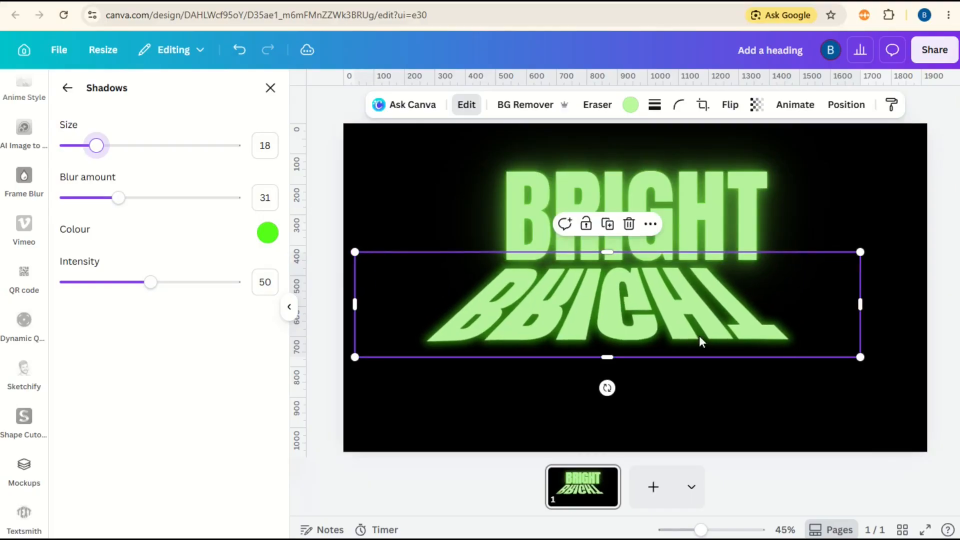
pyautogui.moveTo(861, 358); pyautogui.dragTo(923, 406)
pyautogui.moveTo(353, 252); pyautogui.dragTo(324, 239)
pyautogui.moveTo(934, 373); pyautogui.dragTo(949, 381)
pyautogui.moveTo(324, 244); pyautogui.dragTo(319, 242)
pyautogui.click(747, 445)
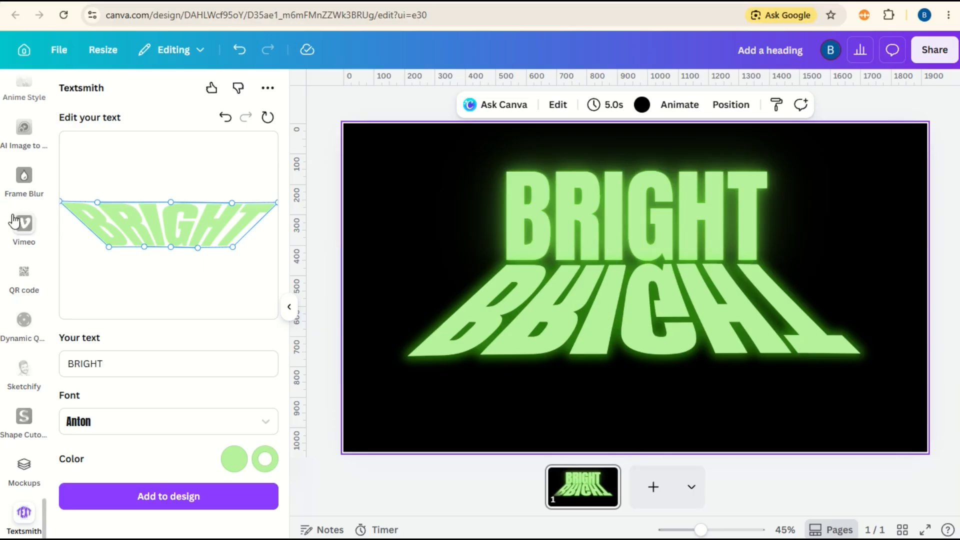
# - Search the graphics elements for FADE and add the black fade gradient to the page
pyautogui.scroll(15, 24, 241)
pyautogui.click(22, 198)
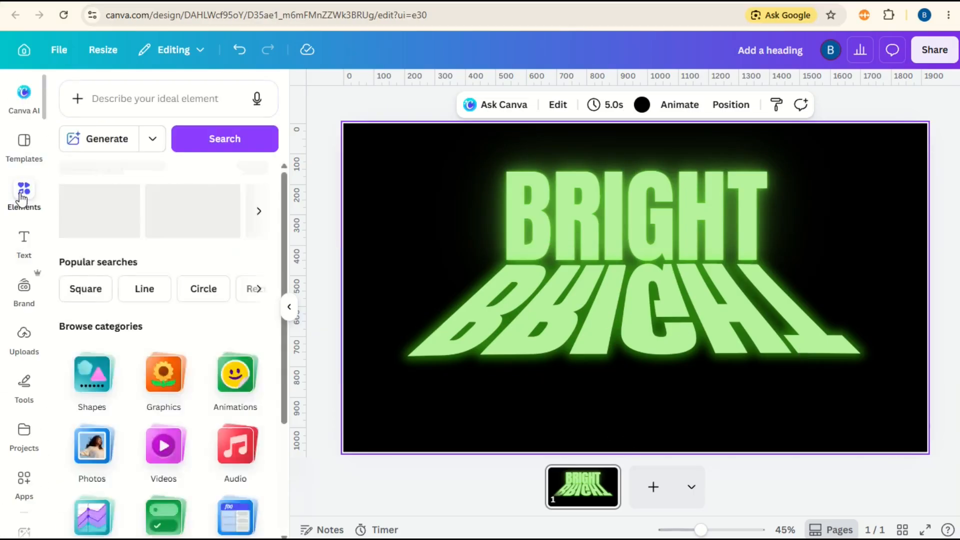
pyautogui.click(158, 466)
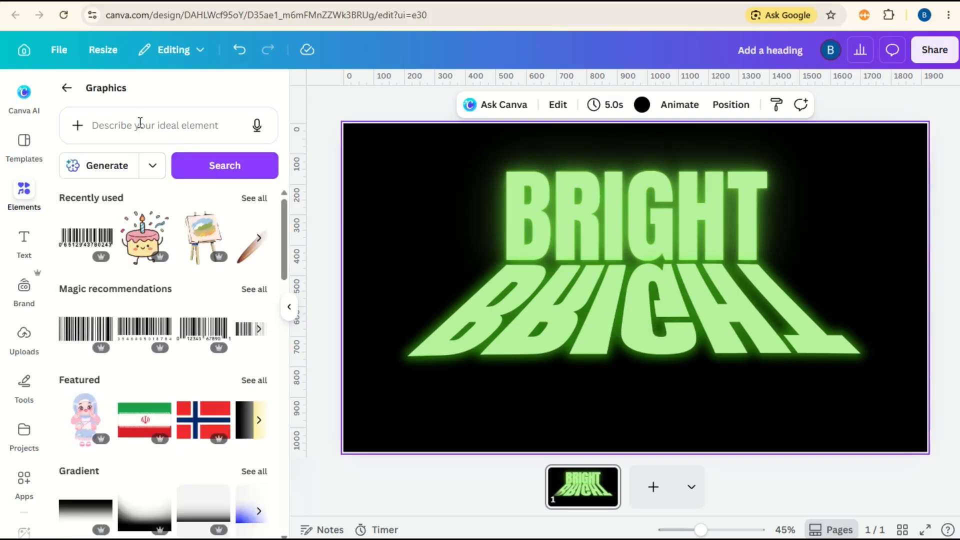
pyautogui.click(139, 124)
pyautogui.write('FADE')
pyautogui.press('Return')
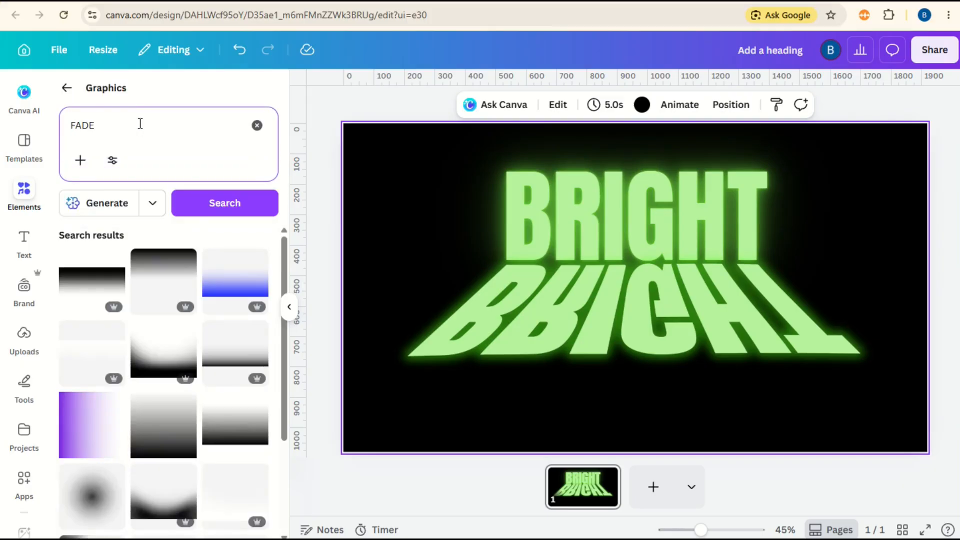
pyautogui.click(100, 294)
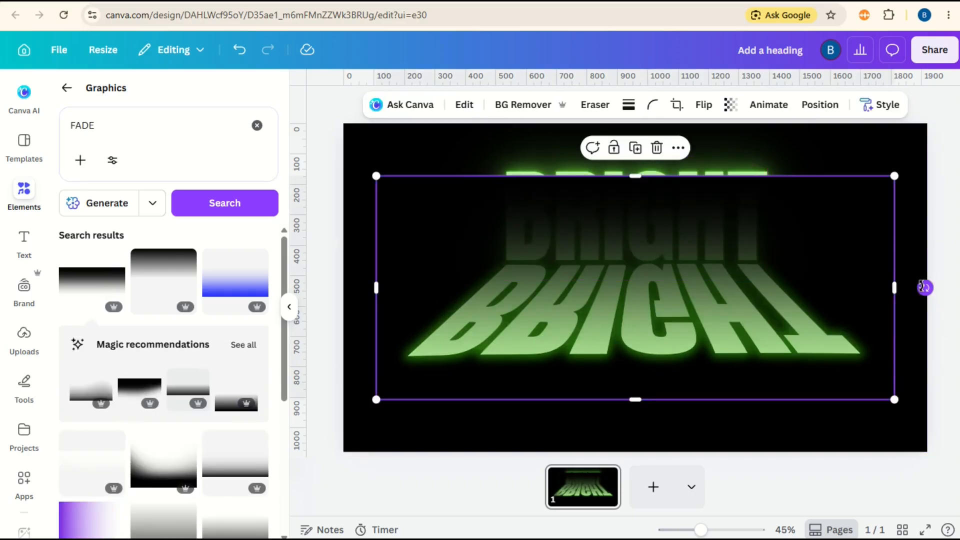
# - Turn the fade gradient upside down, stretch it to the page width and place it so its dark end covers the reflection's far edge
pyautogui.moveTo(924, 287); pyautogui.dragTo(355, 288)
pyautogui.moveTo(379, 173); pyautogui.dragTo(355, 145)
pyautogui.moveTo(893, 399); pyautogui.dragTo(925, 414)
pyautogui.moveTo(827, 368); pyautogui.dragTo(816, 344)
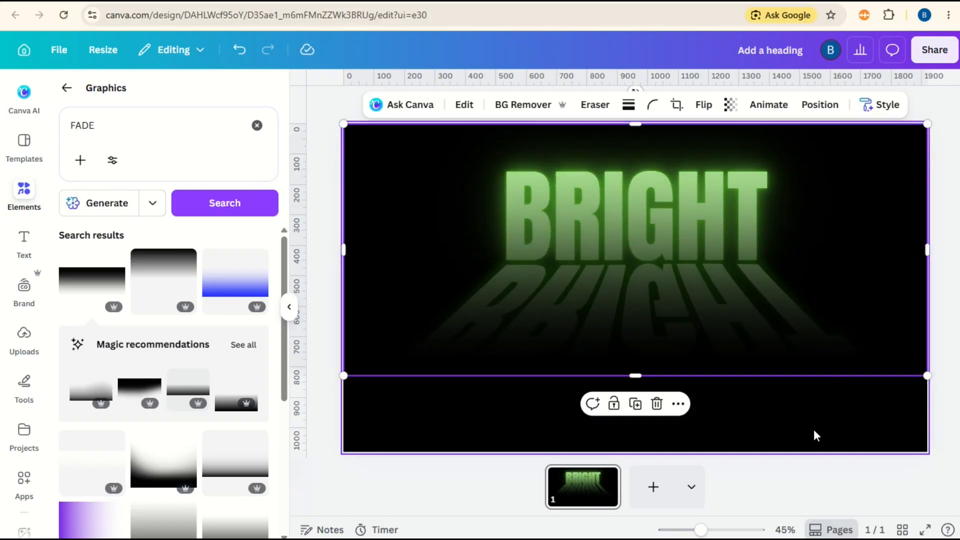
# - Move the BRIGHT heading's layer to the front, above the fade gradient, and collapse the side panel
pyautogui.click(827, 111)
pyautogui.click(239, 124)
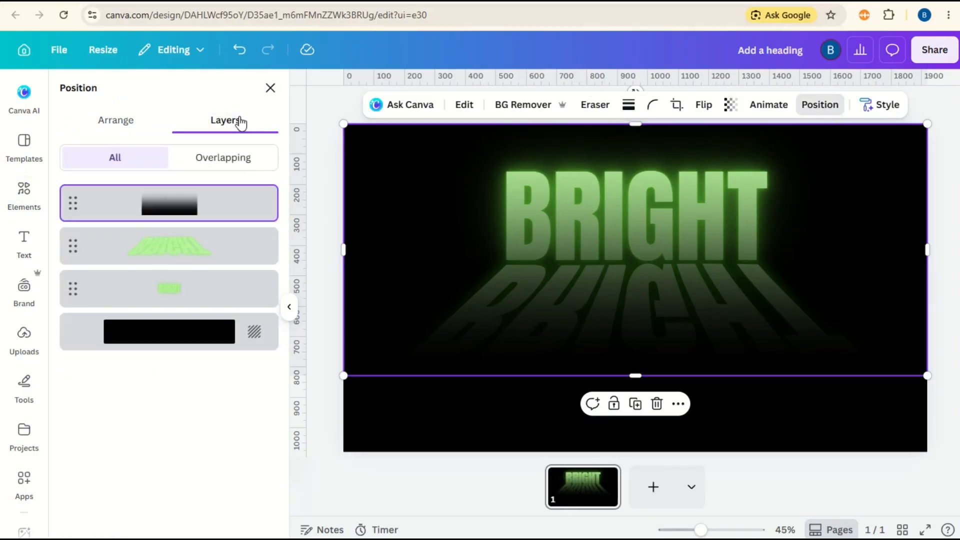
pyautogui.click(179, 295)
pyautogui.moveTo(182, 300); pyautogui.dragTo(193, 203)
pyautogui.click(763, 475)
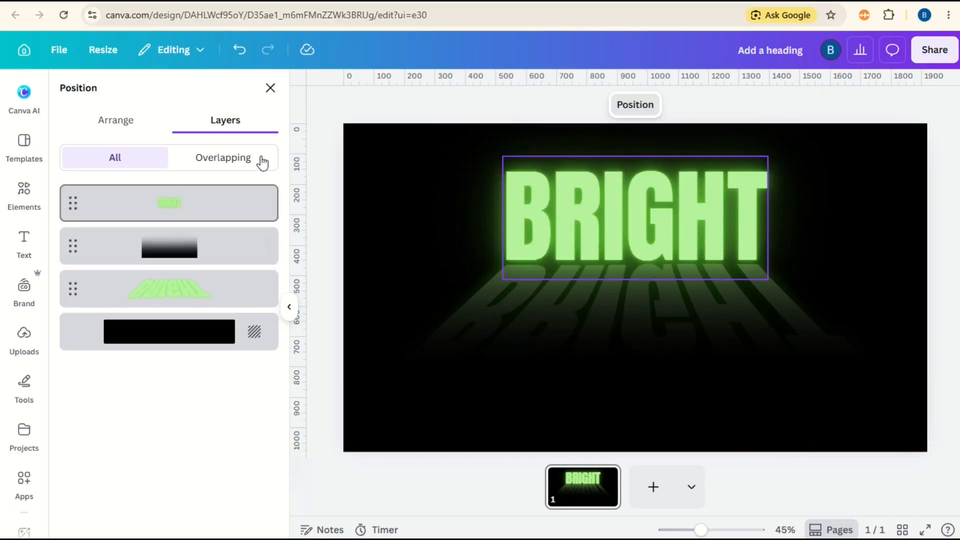
pyautogui.click(289, 307)
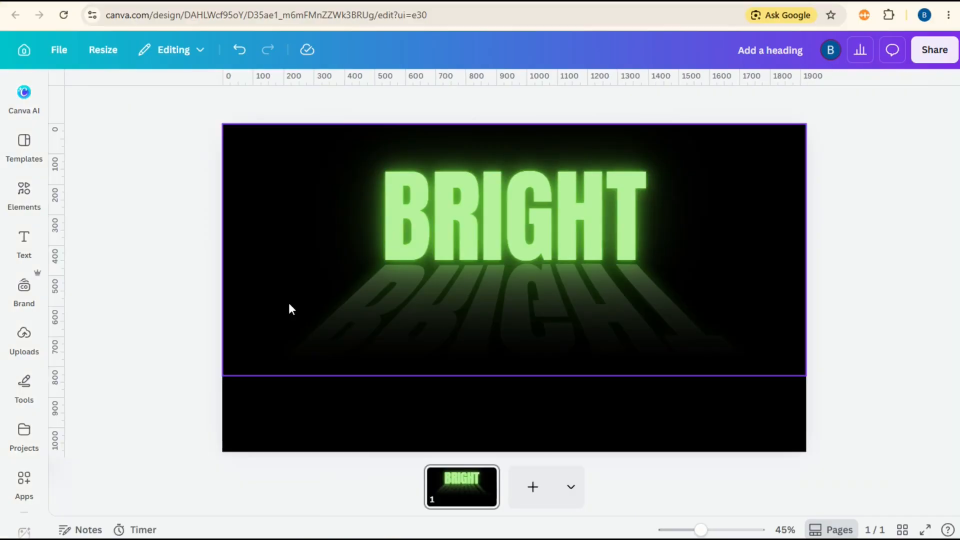
# - Select the reflected word's layer beneath the fade gradient and adjust its transparency
pyautogui.click(739, 308)
pyautogui.moveTo(739, 308)
pyautogui.mouseDown()
pyautogui.moveTo(740, 323)
pyautogui.moveTo(741, 300)
pyautogui.mouseUp()
pyautogui.click(697, 105)
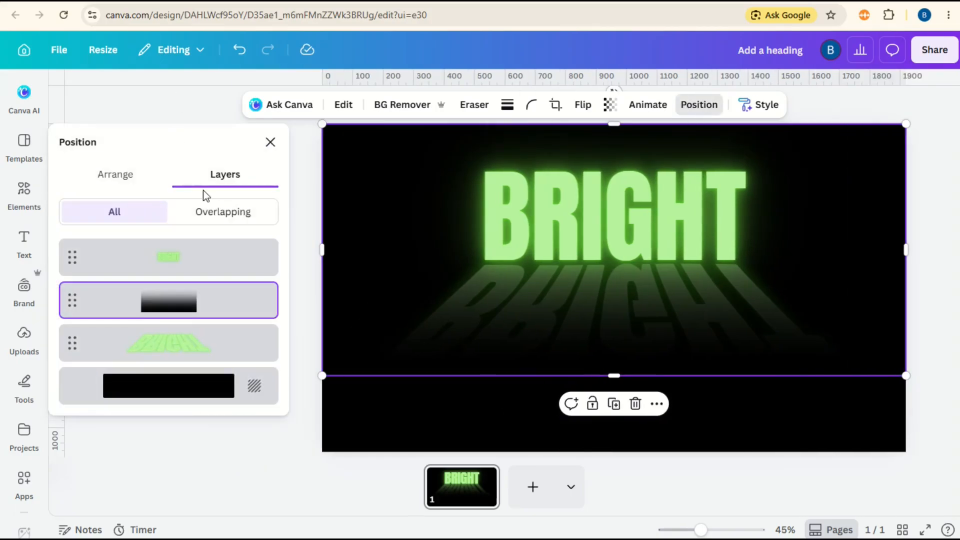
pyautogui.click(169, 350)
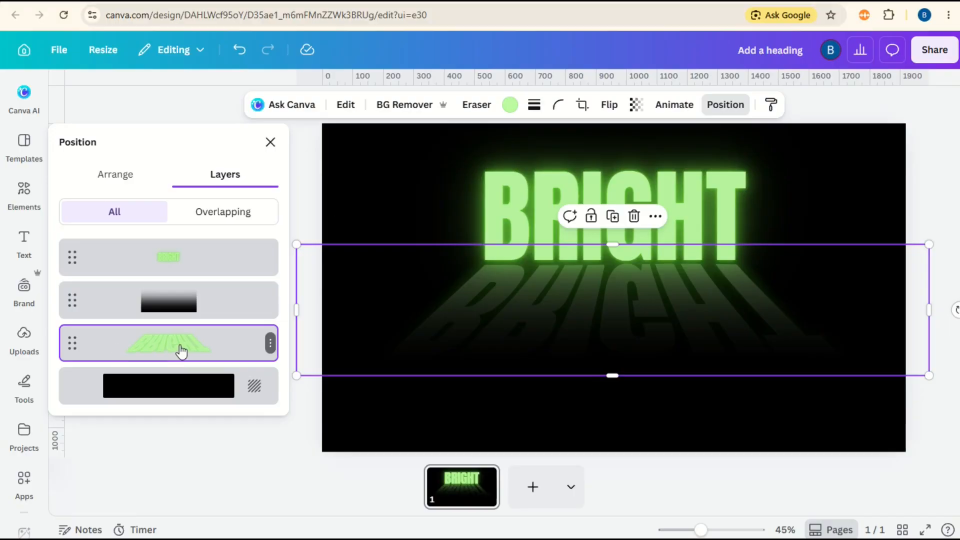
pyautogui.click(636, 104)
pyautogui.moveTo(668, 164)
pyautogui.mouseDown()
pyautogui.moveTo(620, 164)
pyautogui.moveTo(685, 169)
pyautogui.mouseUp()
pyautogui.click(916, 174)
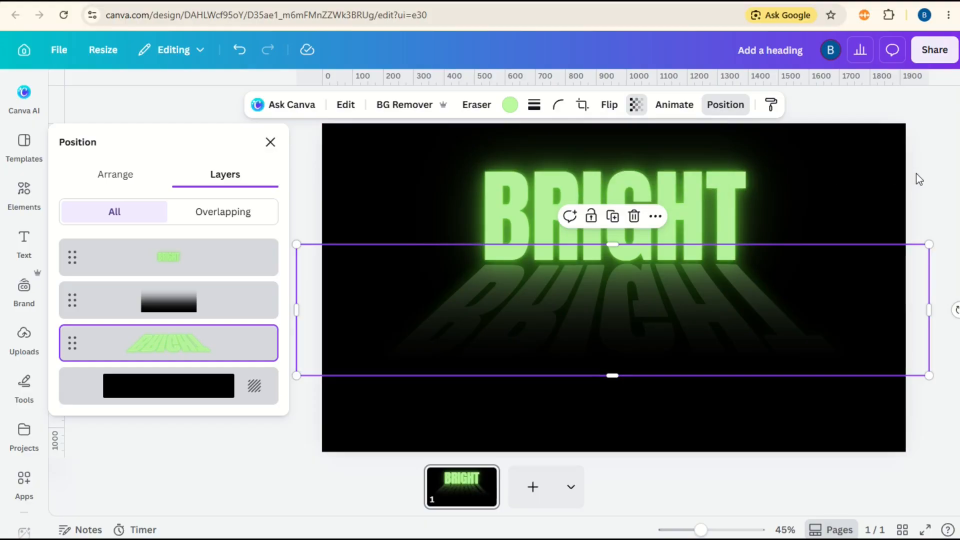
# - Select the heading, reflection and fade gradient together and move them down towards the page's vertical middle
pyautogui.click(924, 185)
pyautogui.click(836, 219)
pyautogui.moveTo(889, 140); pyautogui.dragTo(165, 380)
pyautogui.moveTo(567, 214); pyautogui.dragTo(569, 249)
pyautogui.click(889, 243)
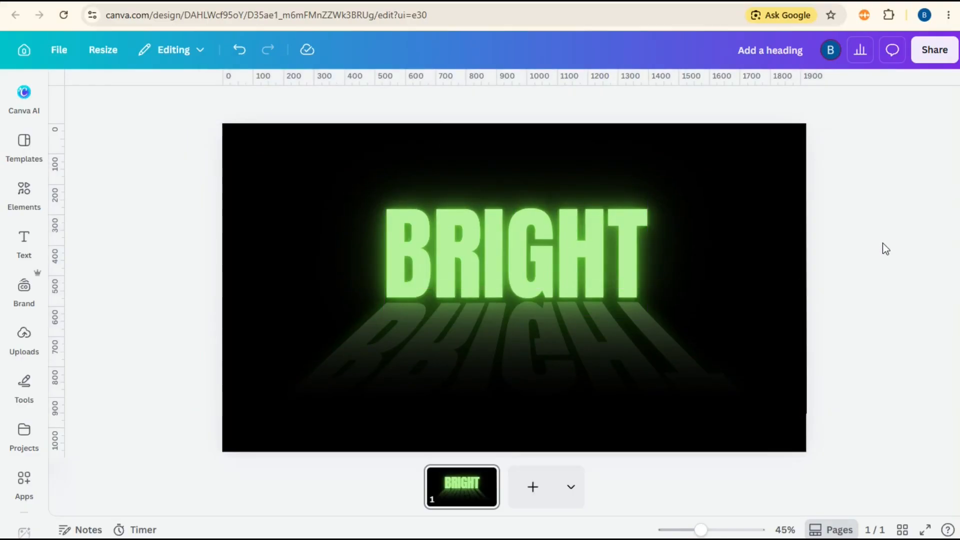
# - Download the finished design as a PNG at size 1 (1,920 × 1,080 px)
pyautogui.click(933, 51)
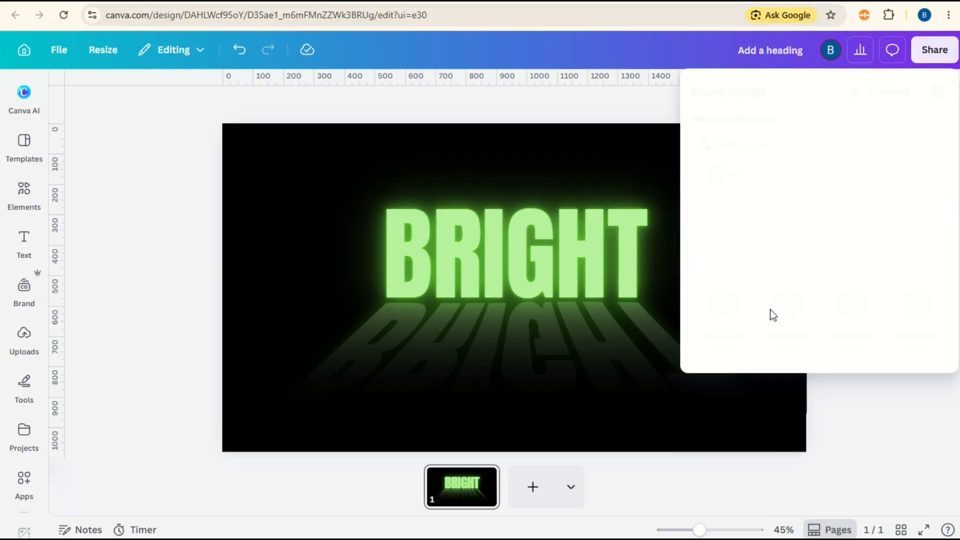
pyautogui.click(726, 362)
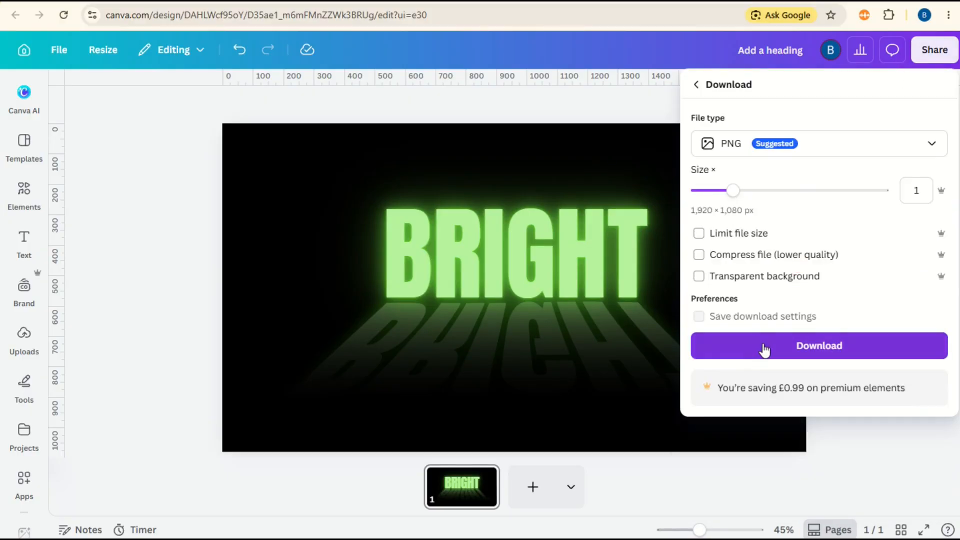
pyautogui.click(763, 350)
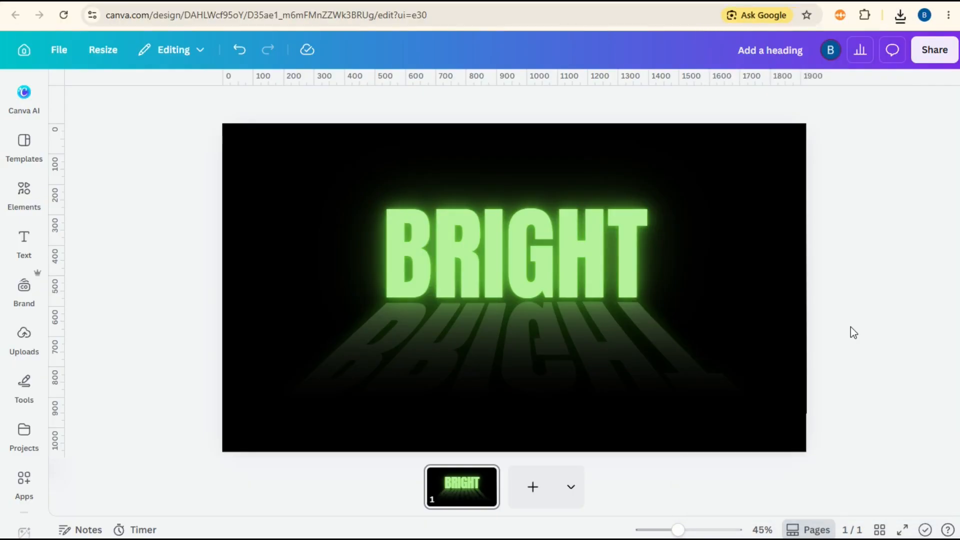